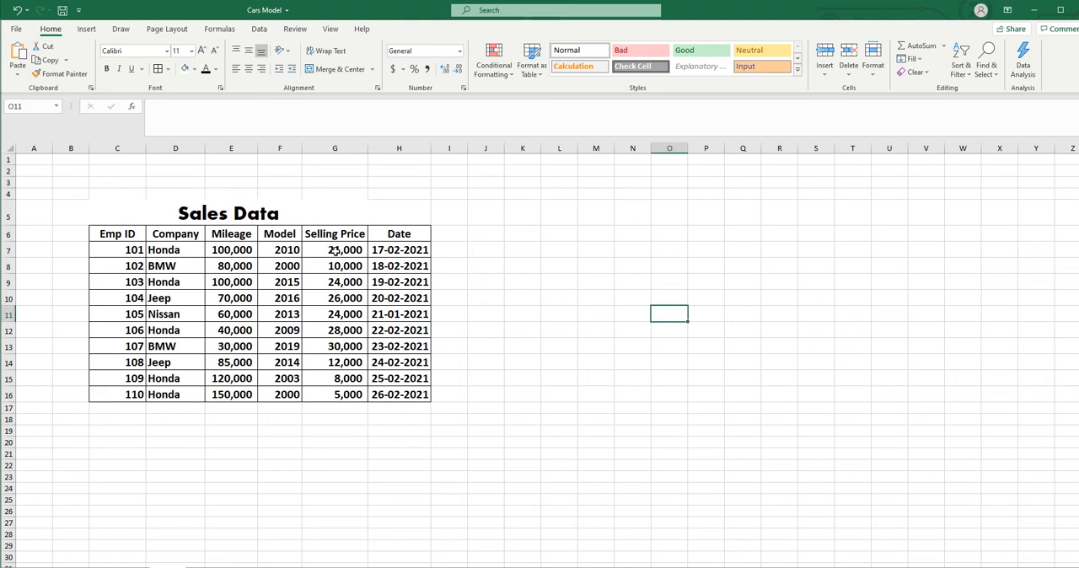
- Start a Greater Than highlight rule on the ten Selling Price values with a threshold of 20000
left_click_drag(333, 248, 334, 388)
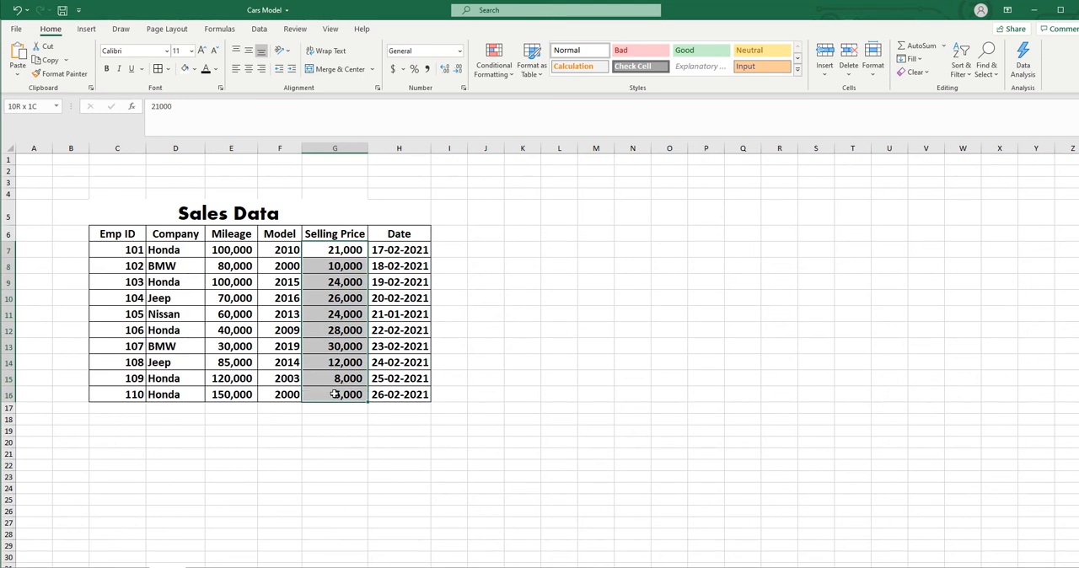
left_click_drag(334, 394, 335, 395)
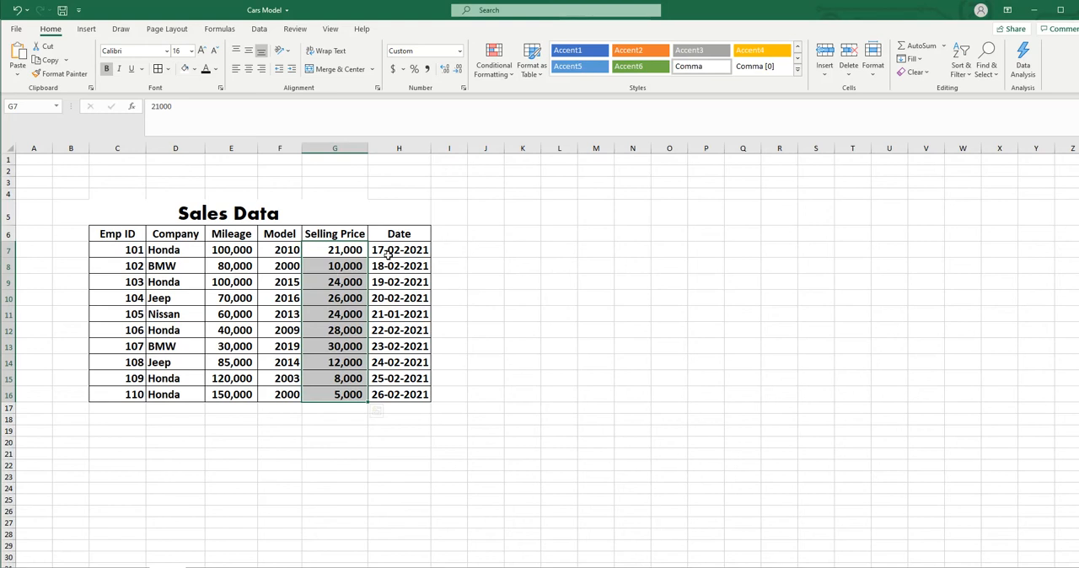
left_click(511, 77)
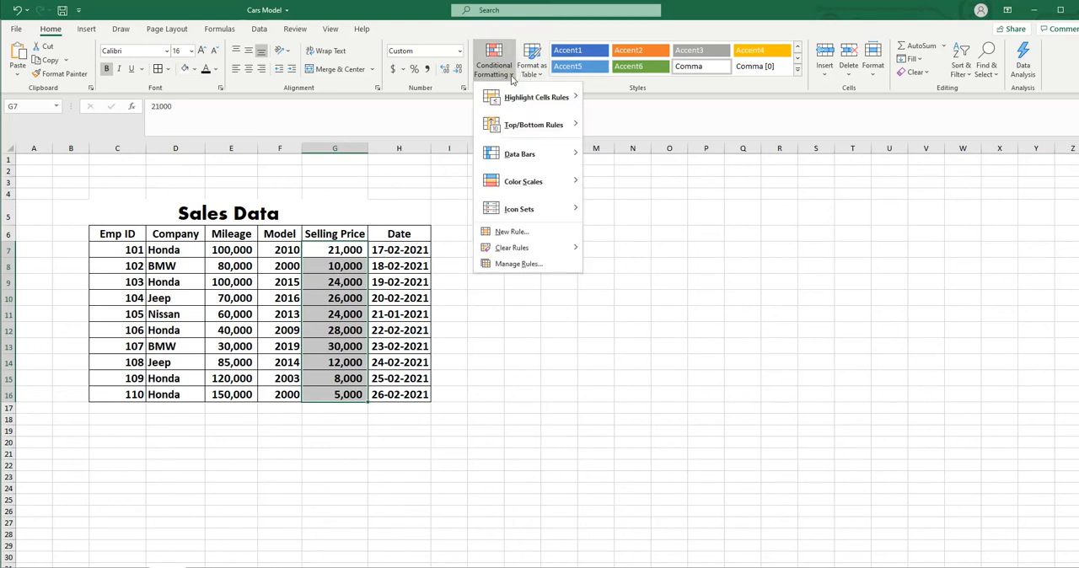
mouse_move(525, 102)
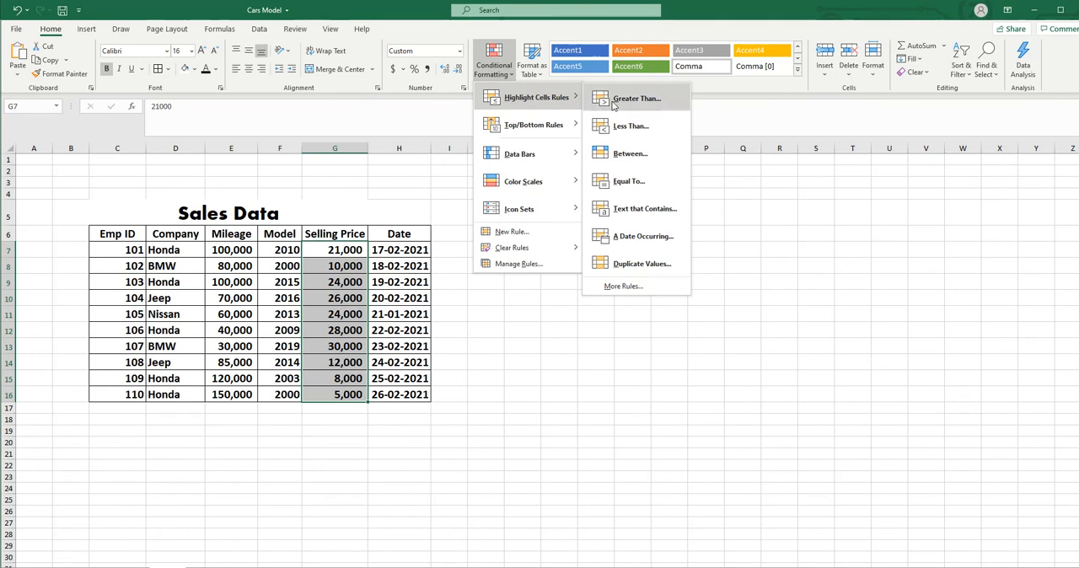
left_click(633, 101)
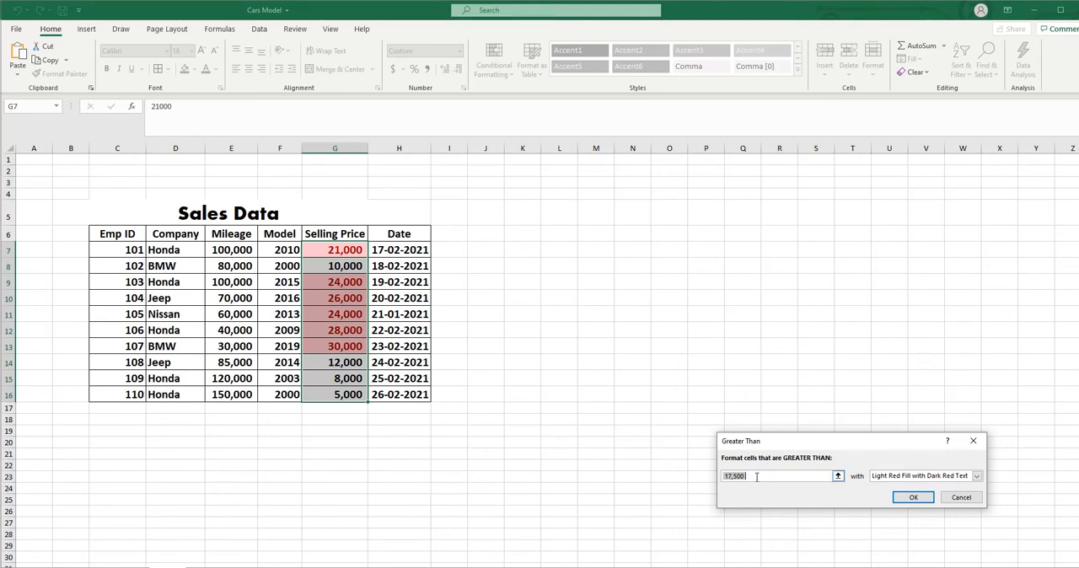
left_click_drag(791, 437, 540, 175)
type("2")
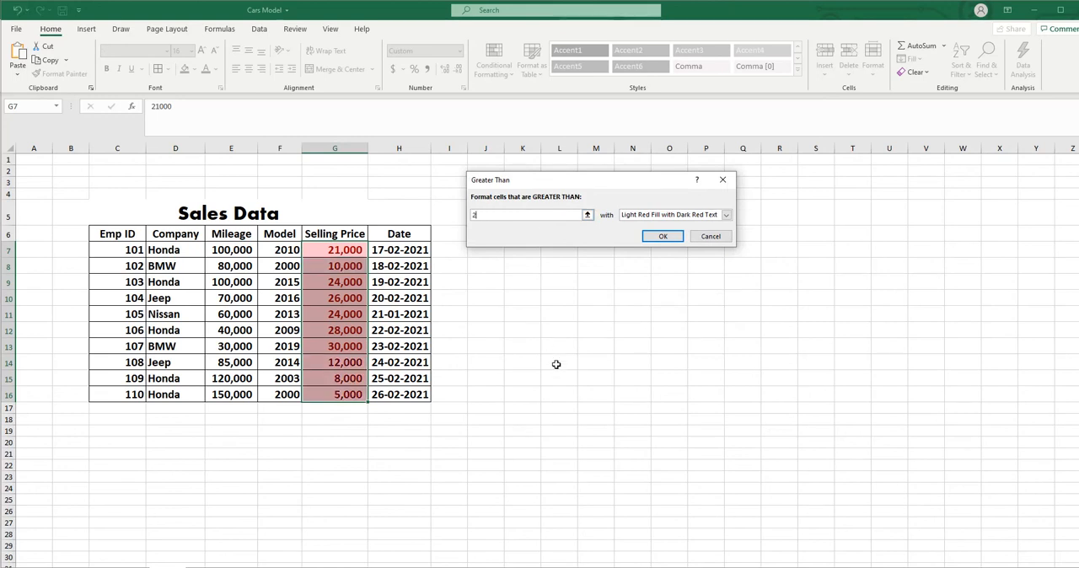
type("0000")
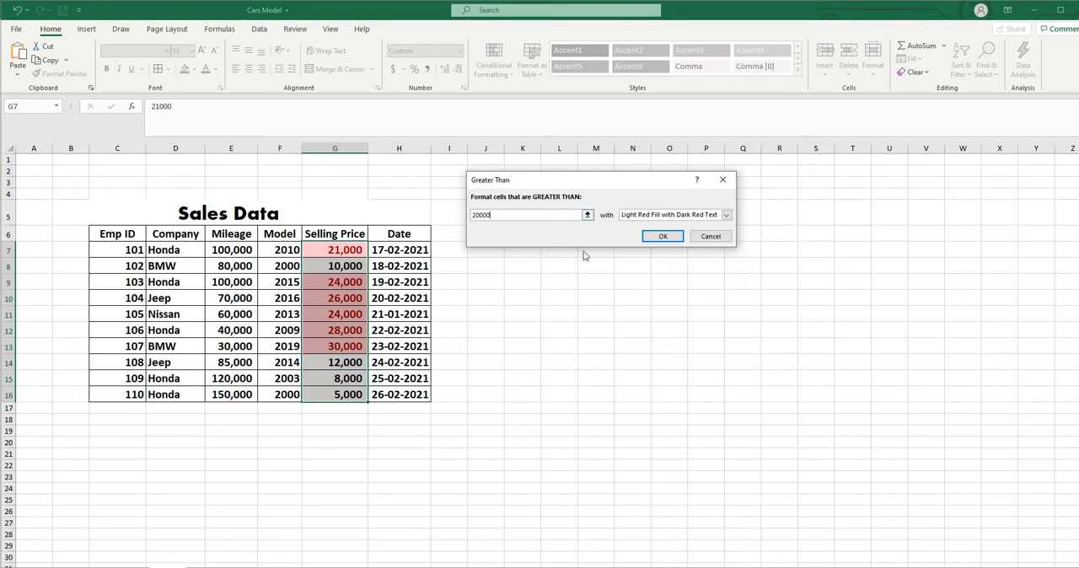
- Set the Greater Than rule's format to Yellow Fill with Dark Yellow Text and apply it
left_click(726, 215)
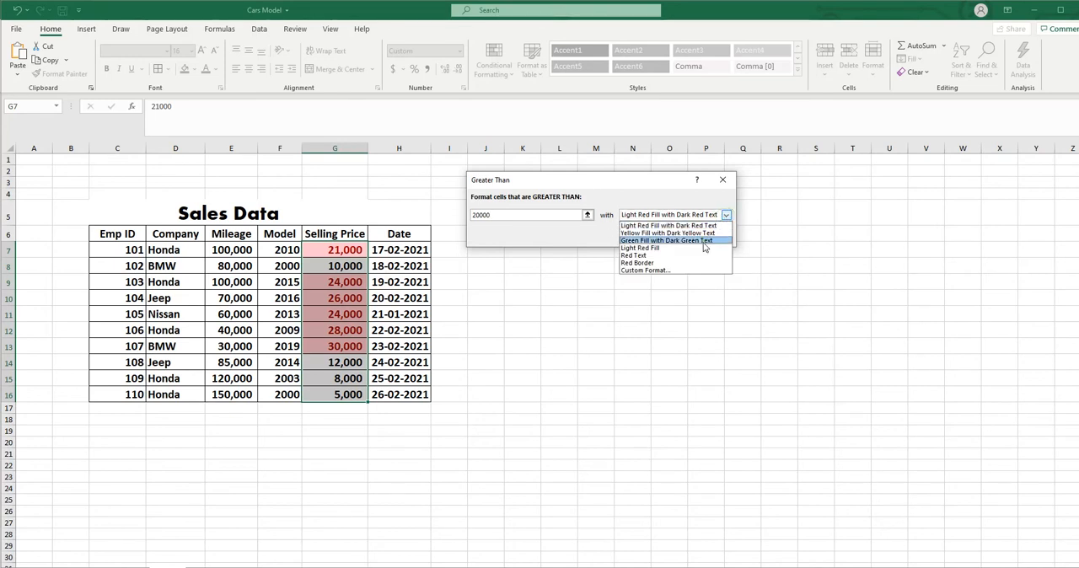
left_click(705, 241)
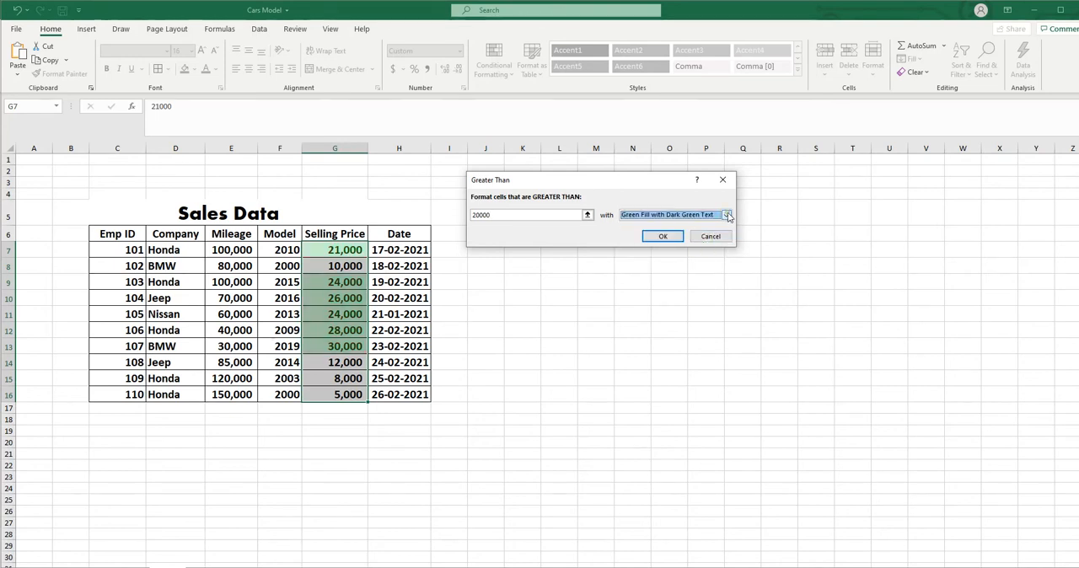
left_click(728, 216)
left_click(713, 236)
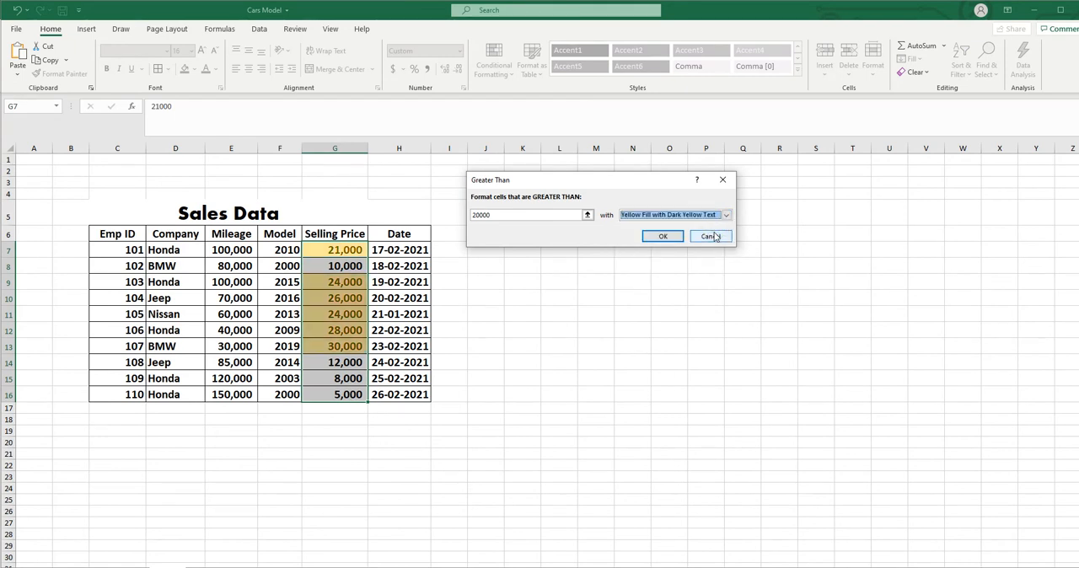
left_click(663, 236)
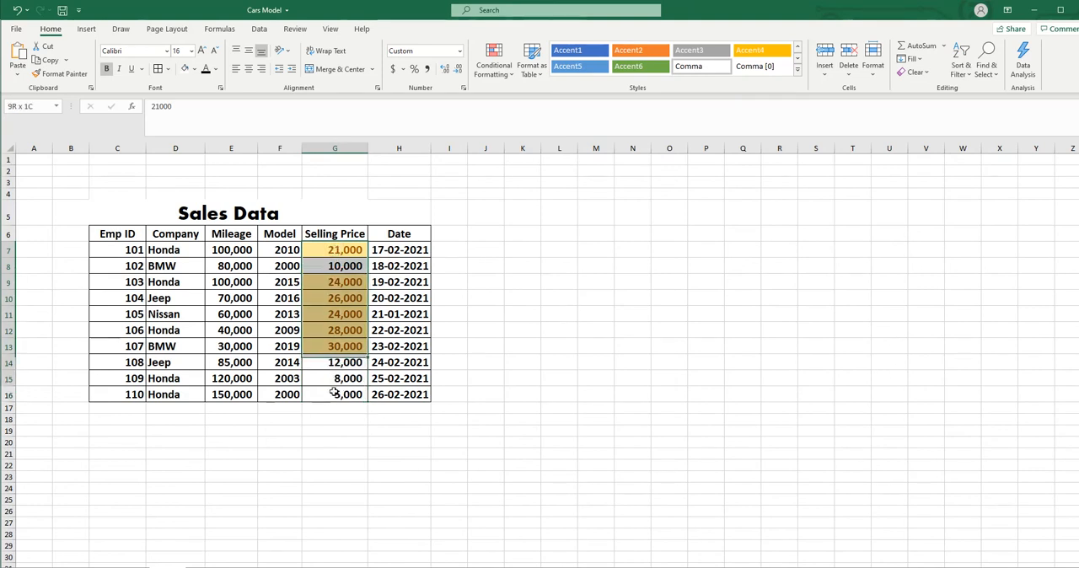
- Highlight Selling Price values less than 10000 with Light Red Fill with Dark Red Text
left_click(512, 76)
mouse_move(523, 103)
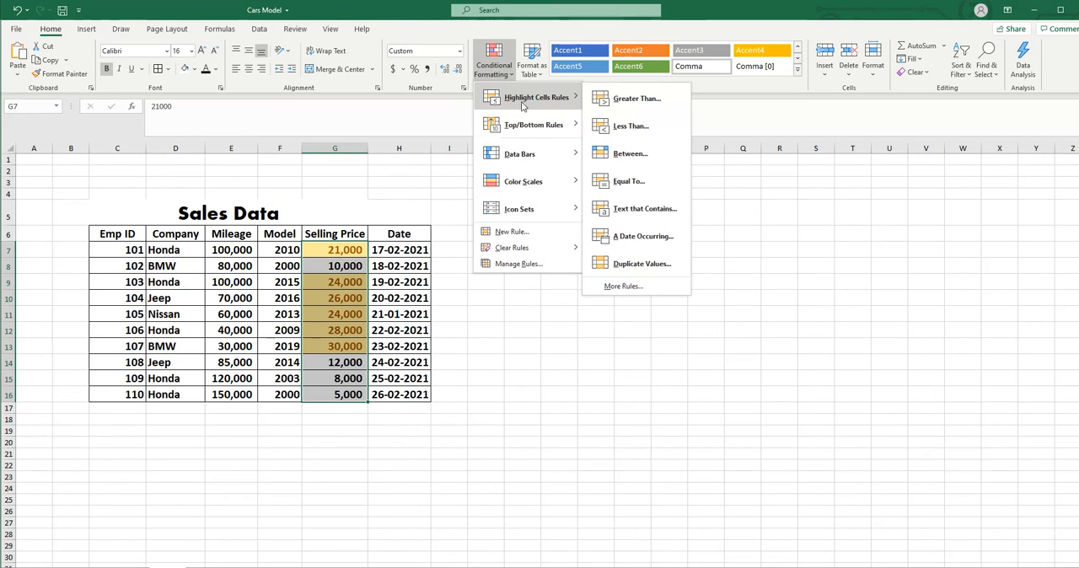
left_click(632, 126)
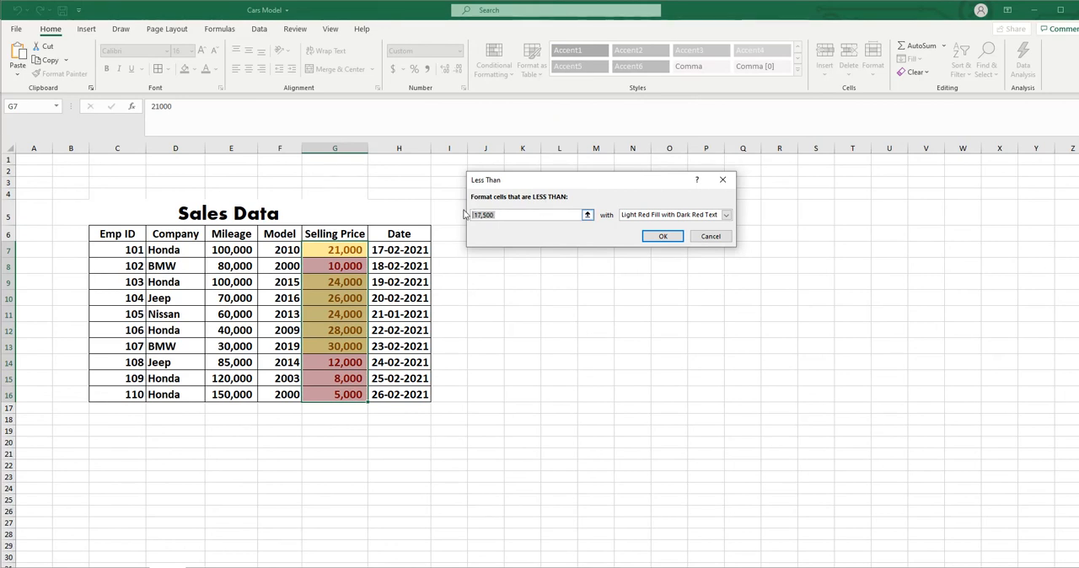
type("100")
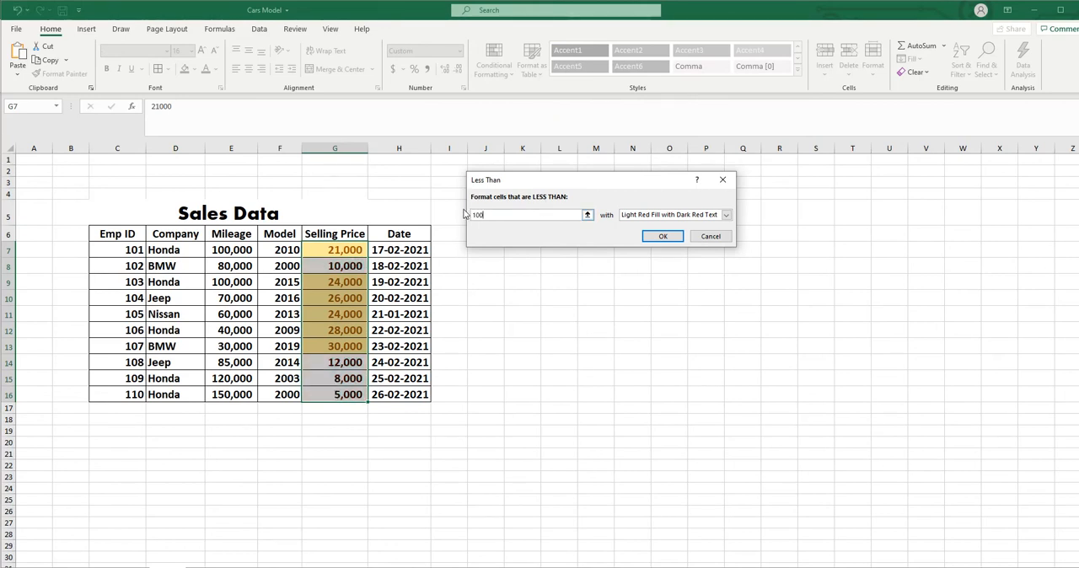
type("00")
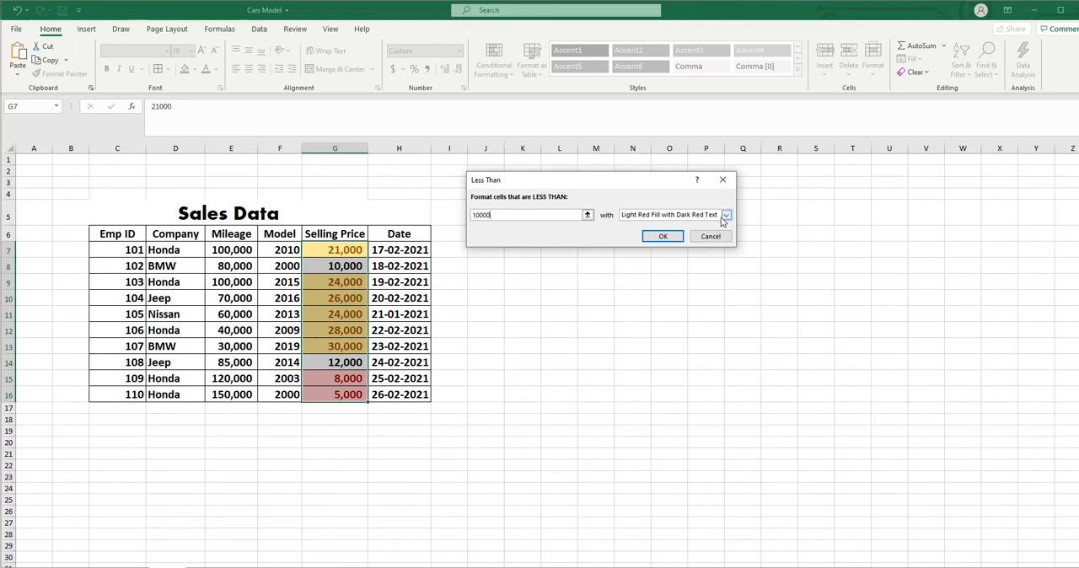
left_click(663, 236)
left_click(801, 421)
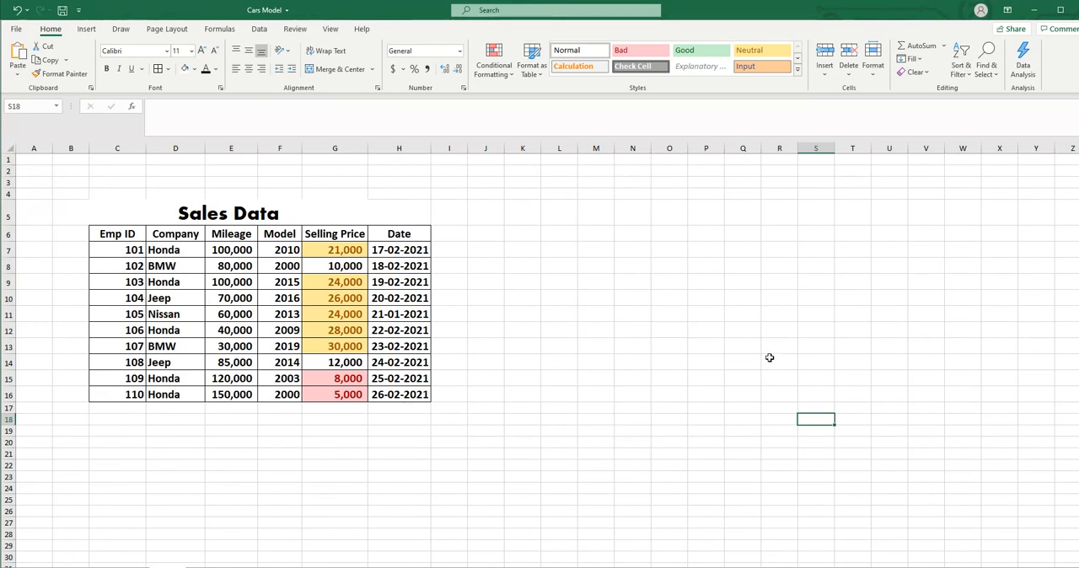
- Undo both the Less Than and Greater Than highlight rules on the Selling Price column
left_click(16, 12)
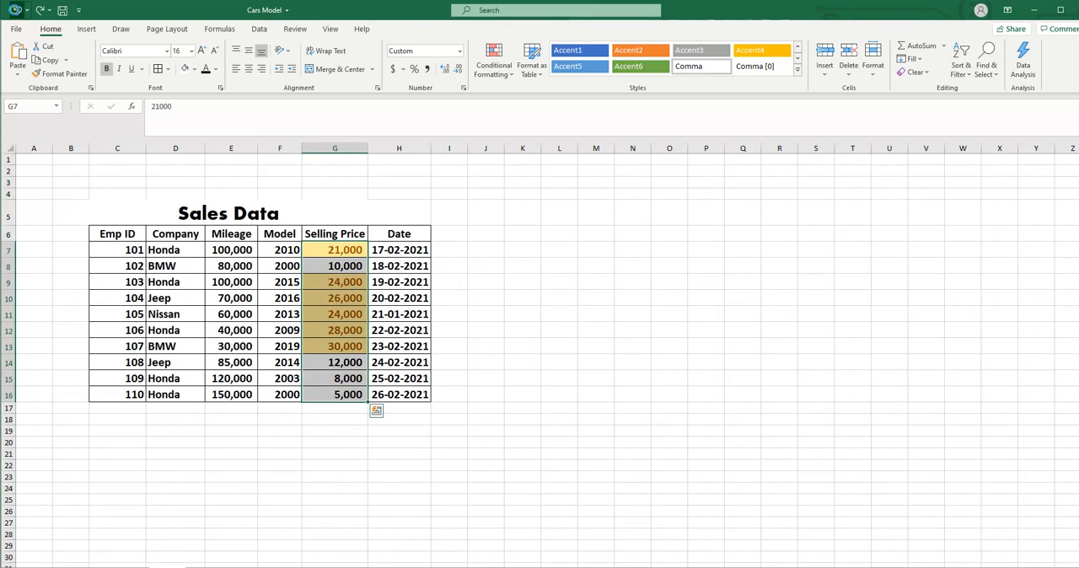
left_click(16, 12)
left_click(674, 281)
- Try highlighting Selling Price values between 20000 and 30000 with Light Red Fill with Dark Red Text, and undo the rule
left_click_drag(329, 249, 326, 397)
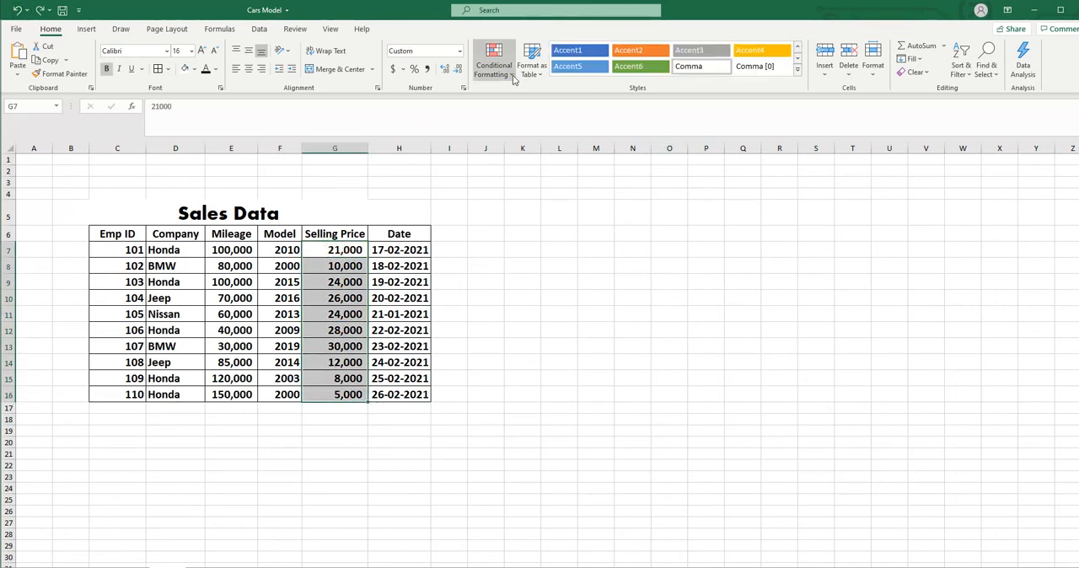
left_click(493, 64)
mouse_move(527, 103)
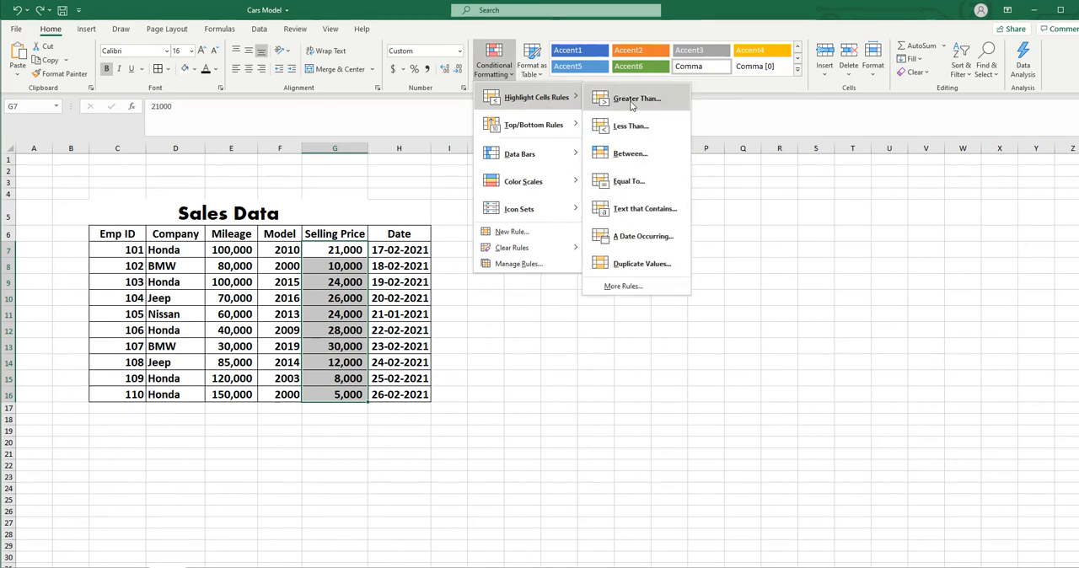
left_click(637, 154)
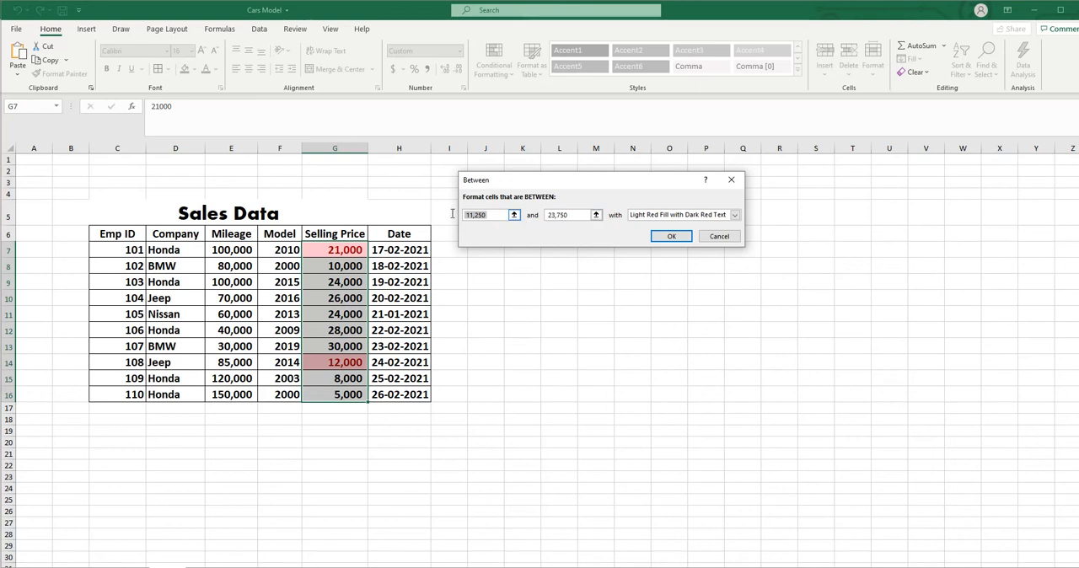
type("20000")
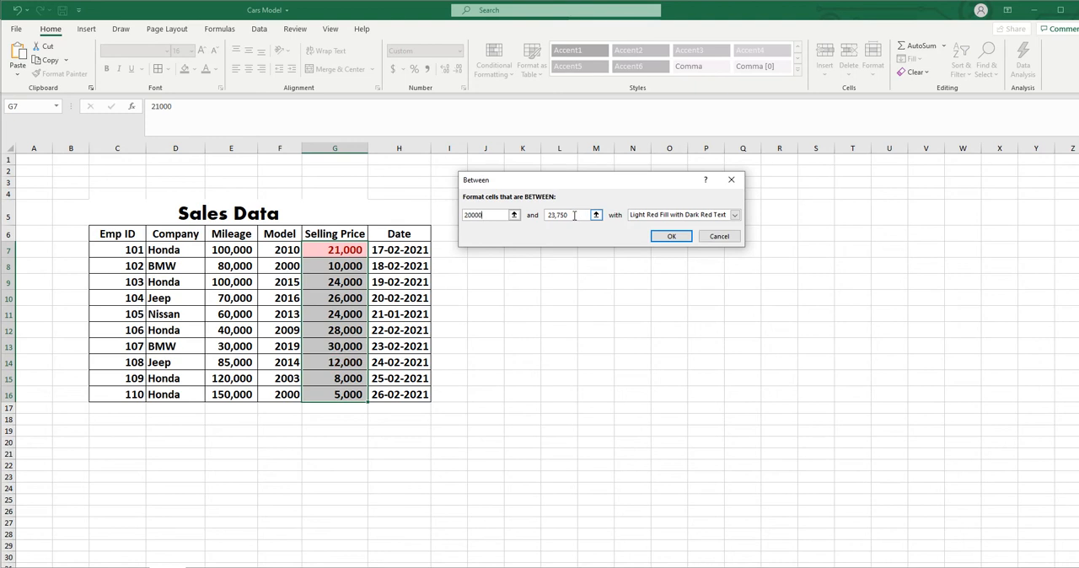
left_click_drag(574, 215, 538, 217)
type("3")
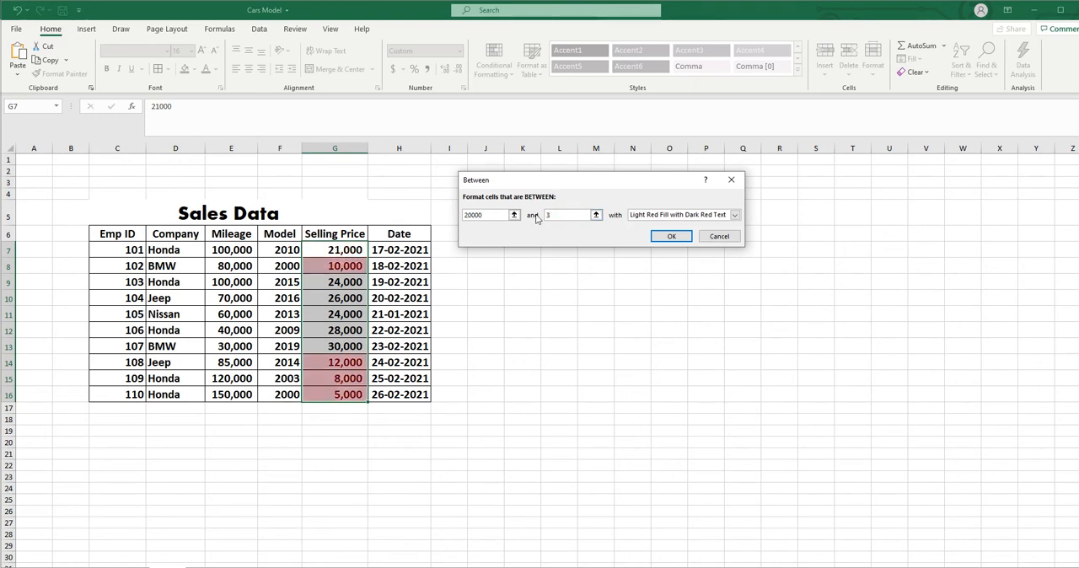
type("0000")
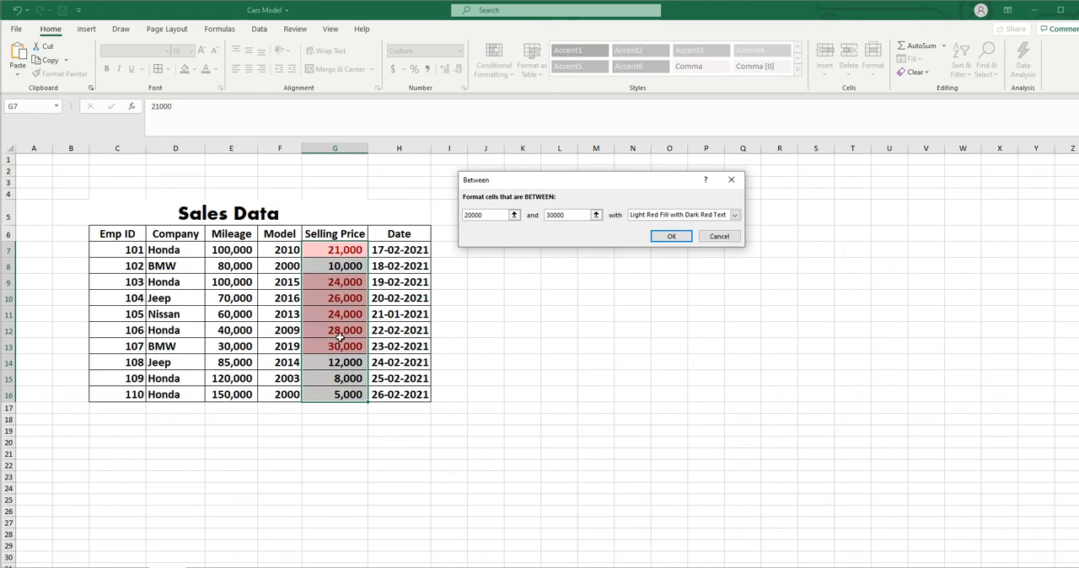
left_click(670, 237)
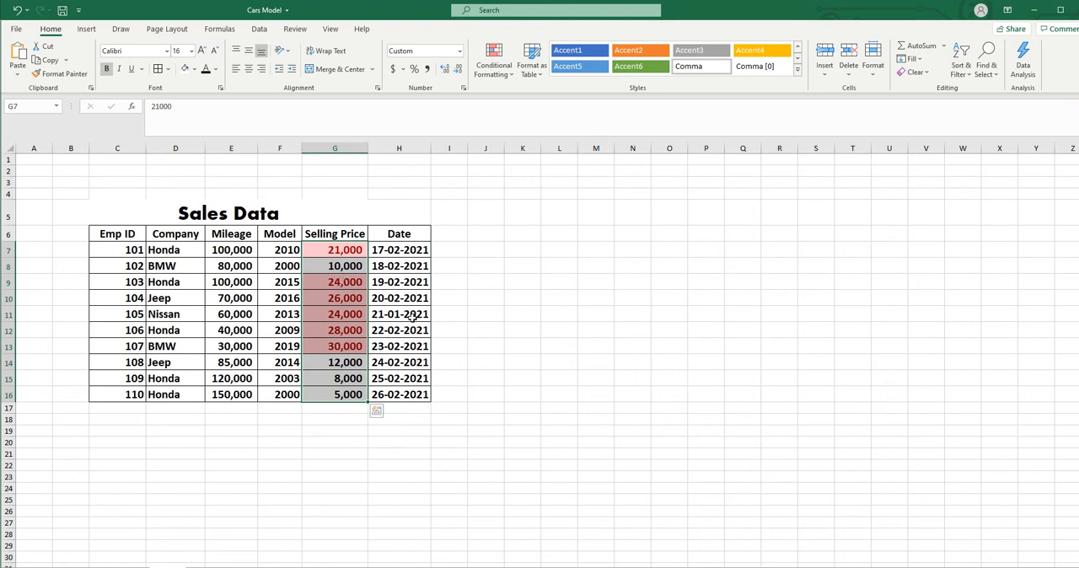
left_click(15, 11)
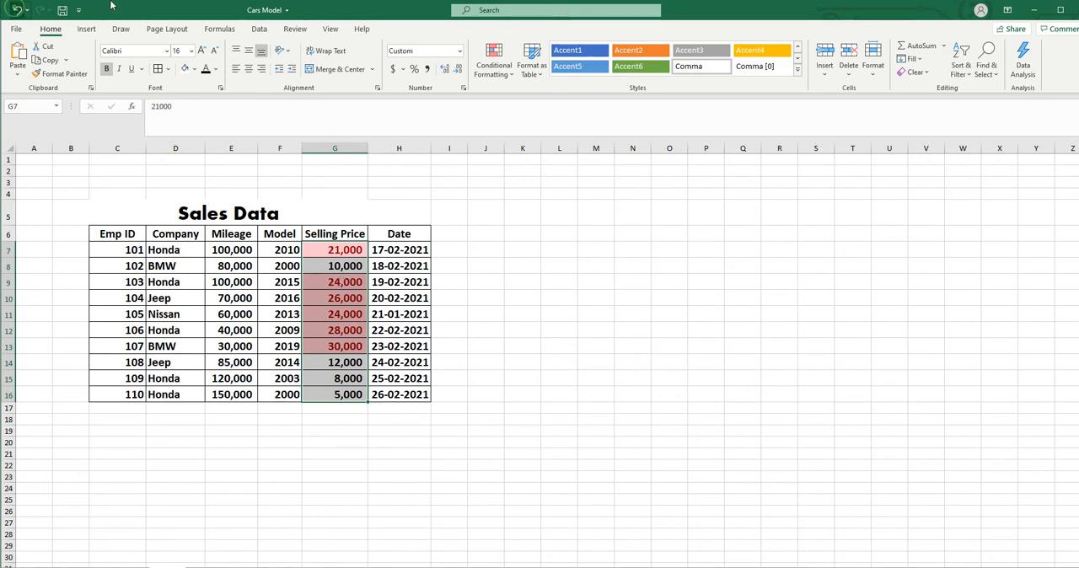
- Preview an Equal To highlight rule for 5000 on the Selling Price values and cancel it
left_click(512, 78)
mouse_move(516, 100)
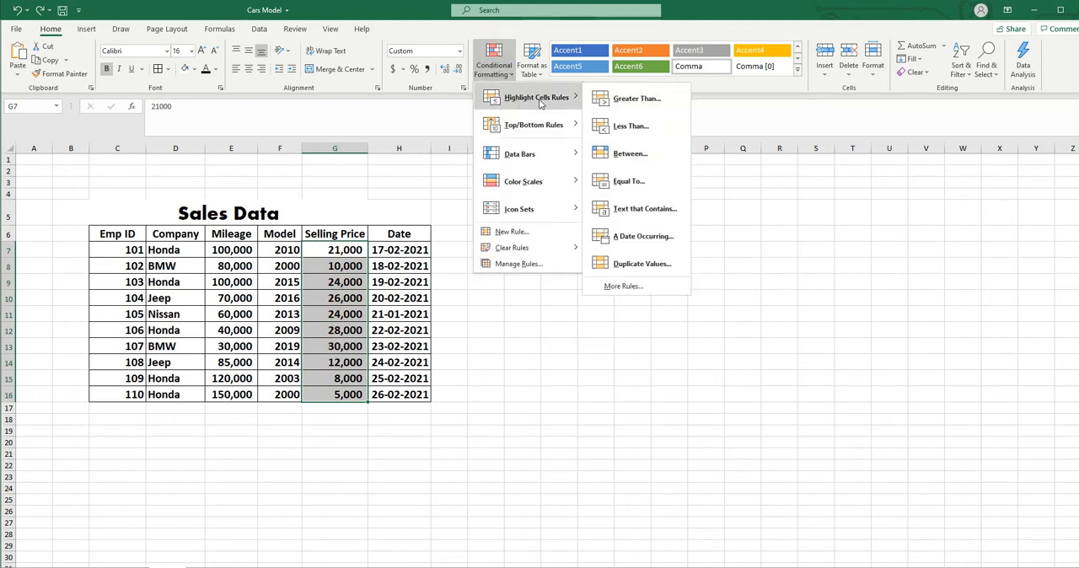
left_click(655, 178)
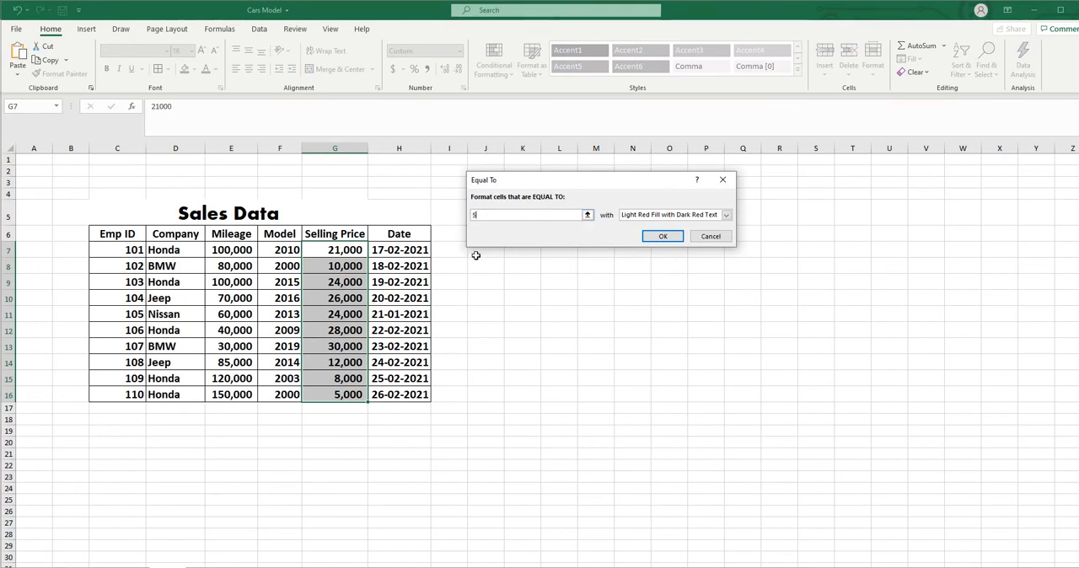
type("000")
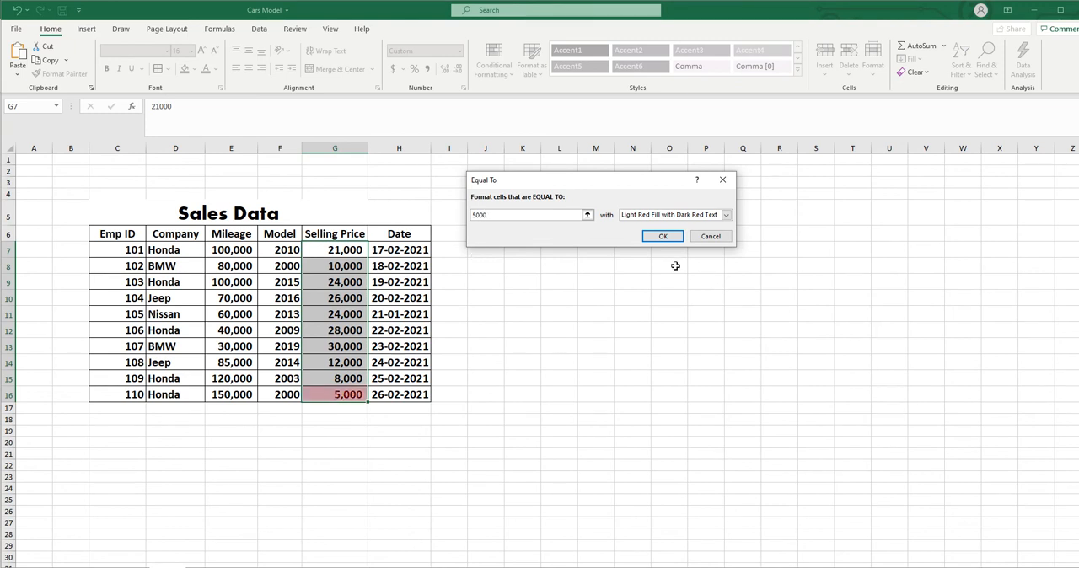
left_click(712, 236)
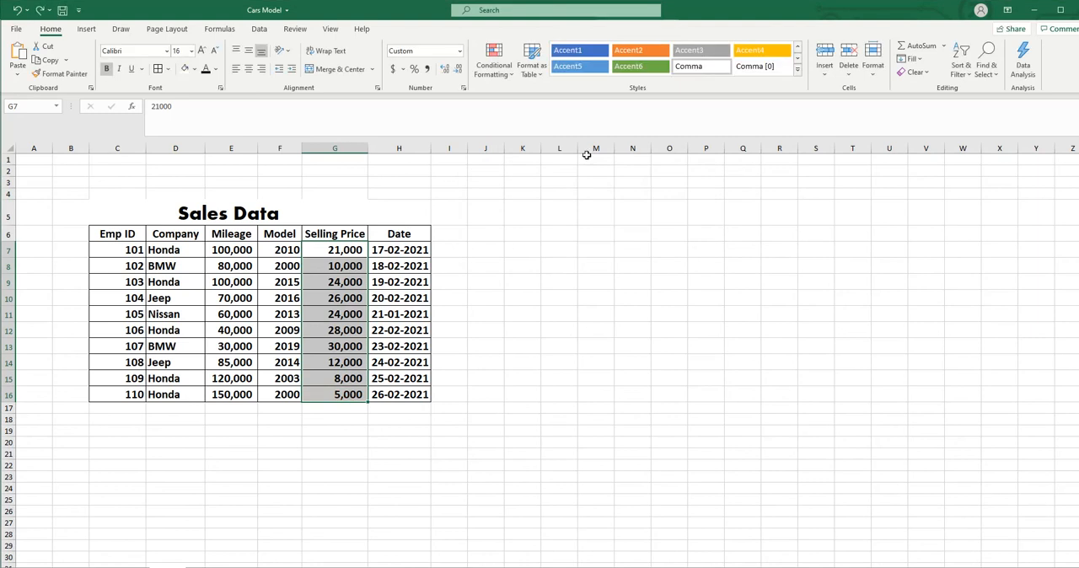
left_click(504, 72)
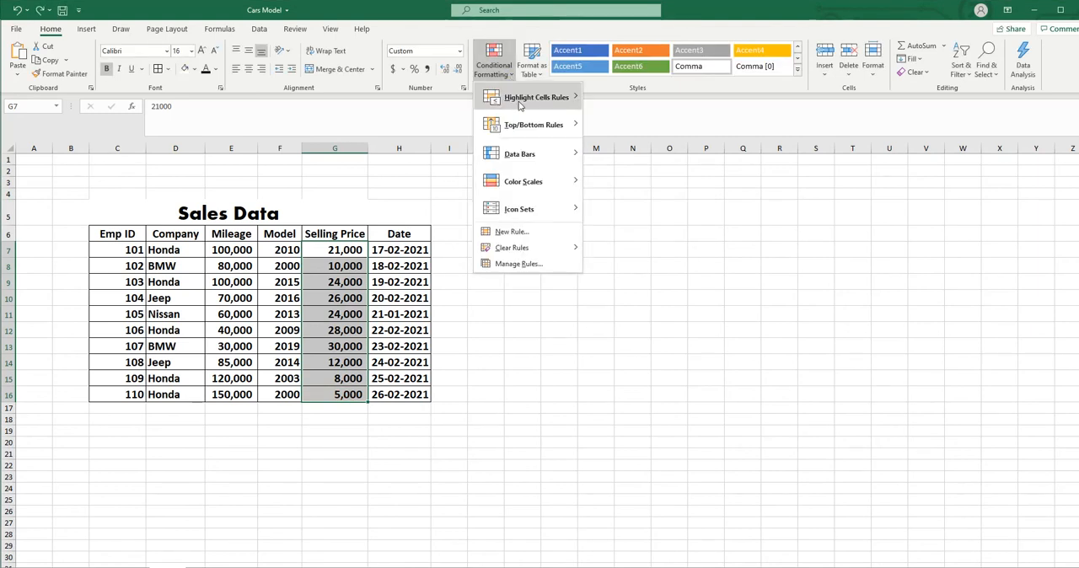
mouse_move(531, 103)
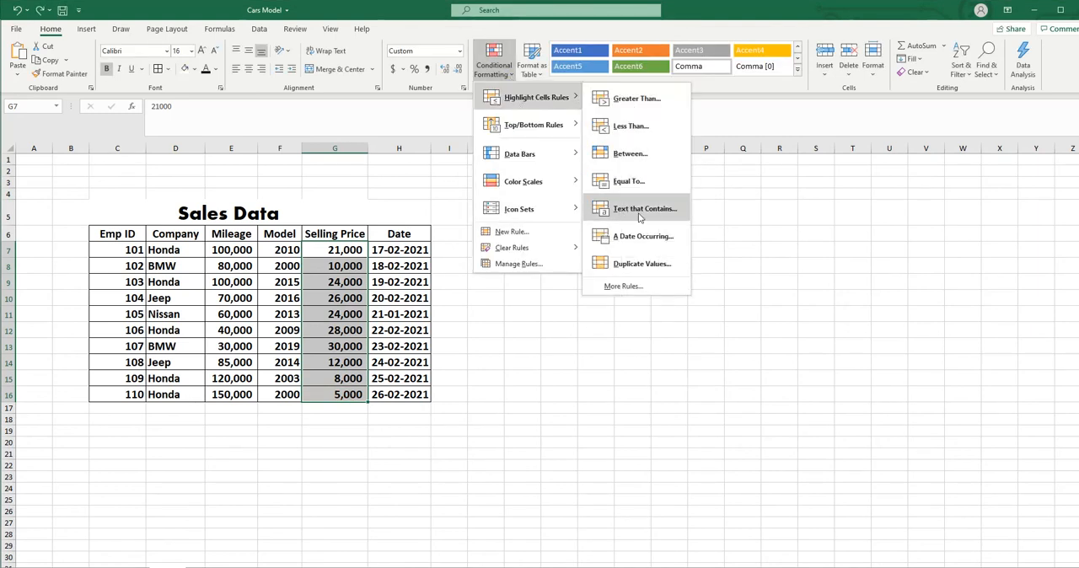
key("Escape")
key("Escape")
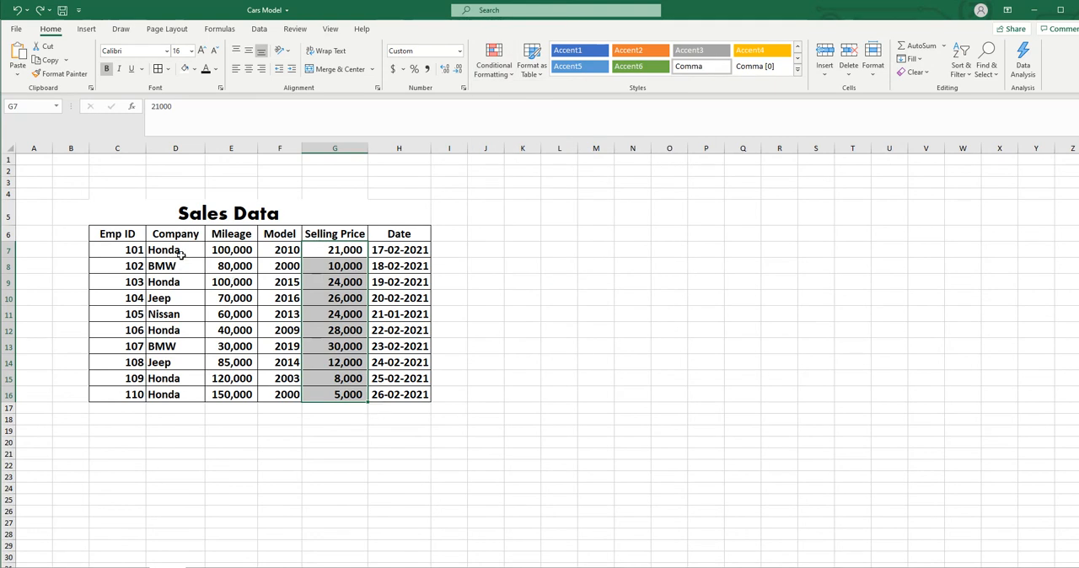
- Preview Text that Contains highlight rules on the Company names for the text j, m and bm, and cancel
left_click_drag(173, 248, 173, 395)
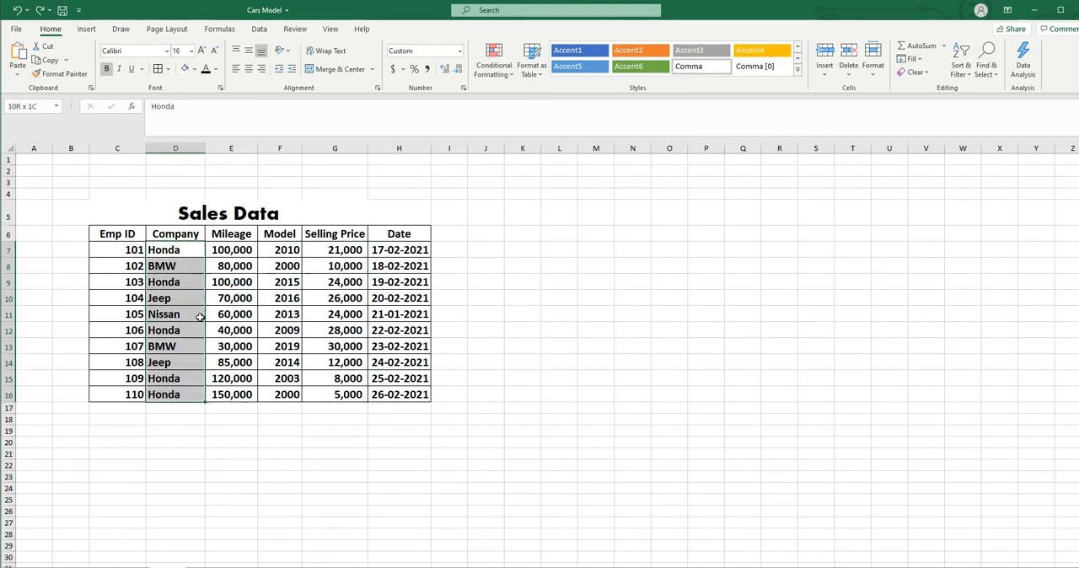
left_click(494, 64)
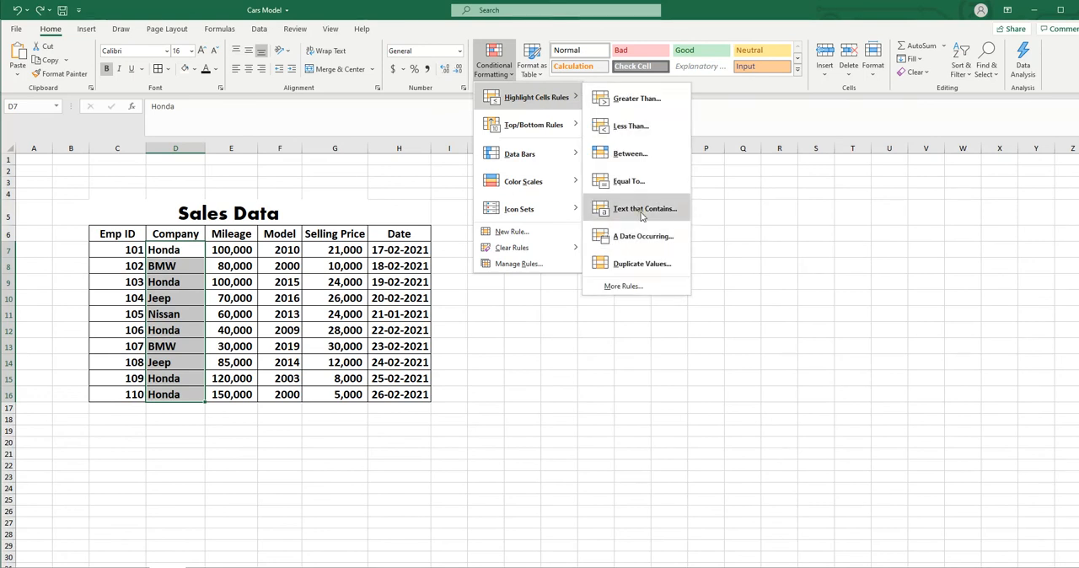
key("Escape")
key("Escape")
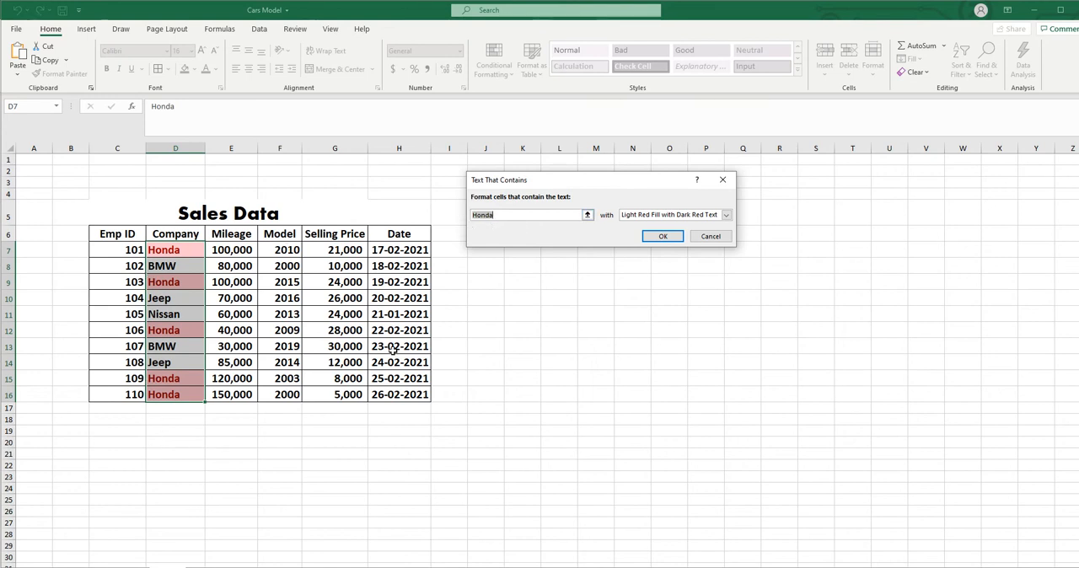
left_click(518, 215)
type("j")
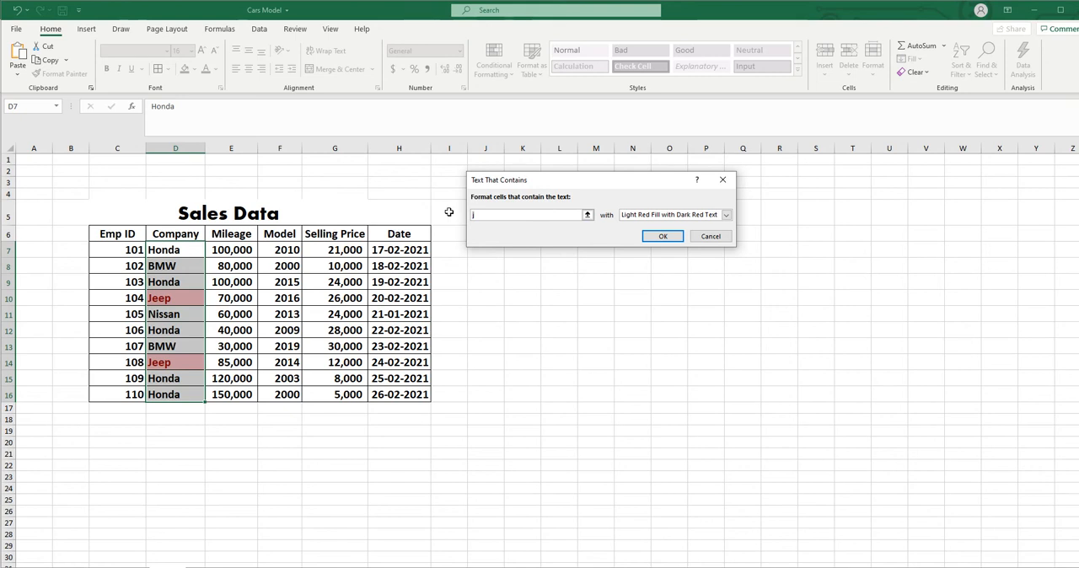
key("BackSpace")
type("m")
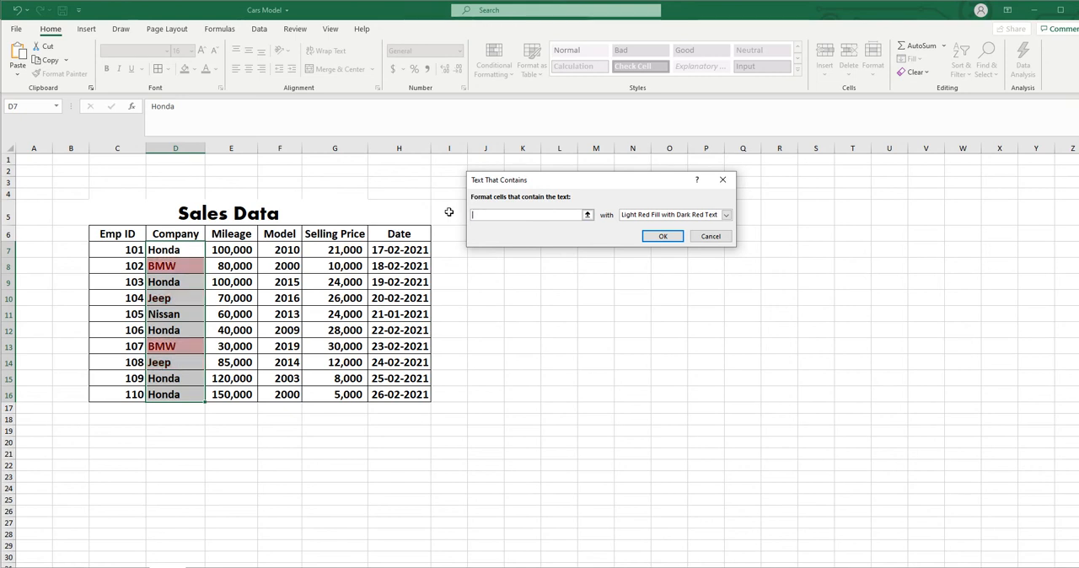
type("bm")
left_click(710, 237)
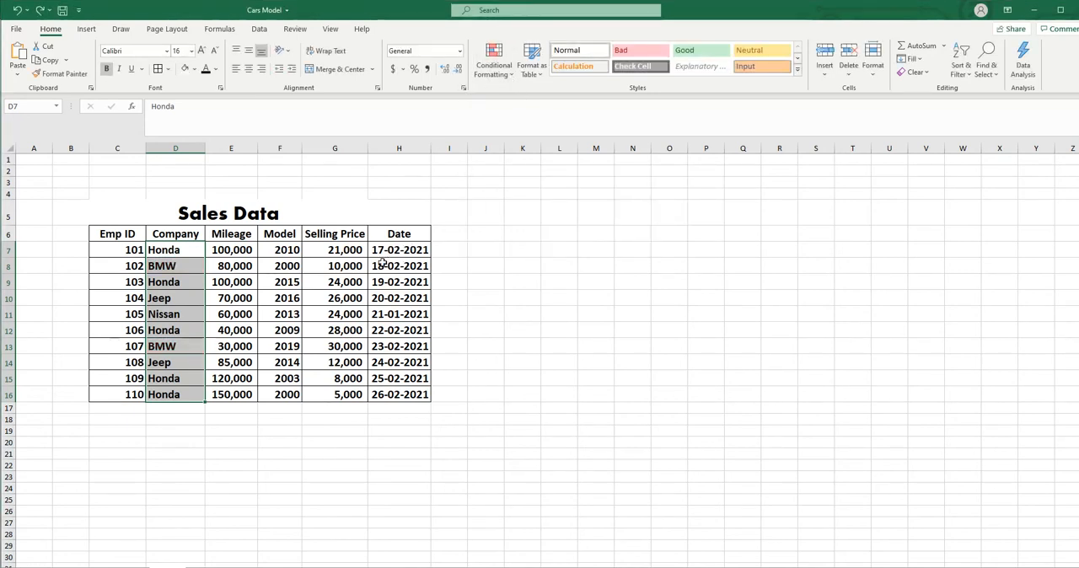
- Preview A Date Occurring highlight rules on the Date values for Yesterday, Tomorrow, Today and Last month, and cancel
left_click_drag(384, 250, 398, 395)
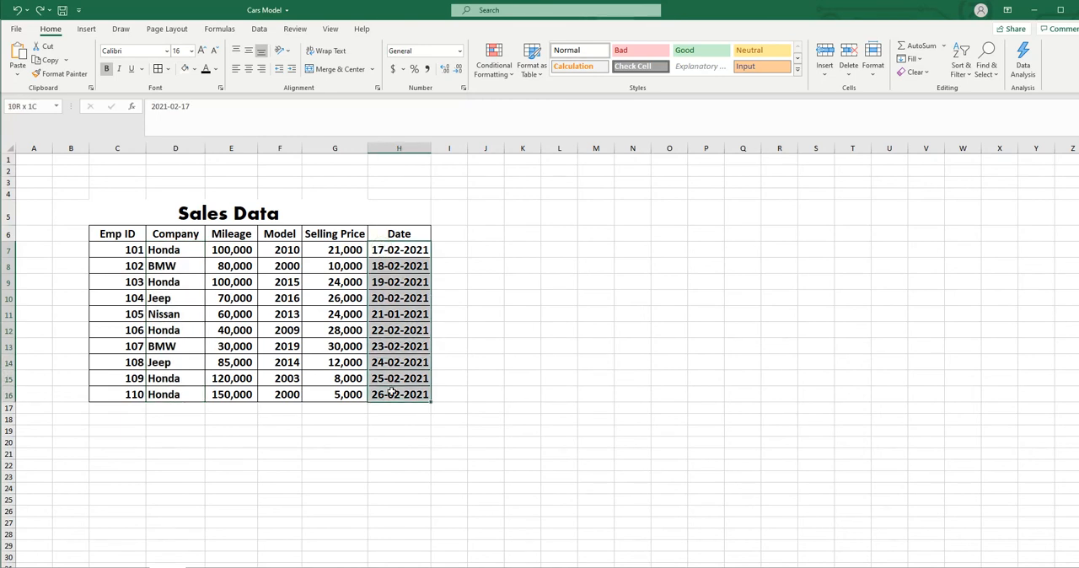
left_click(512, 74)
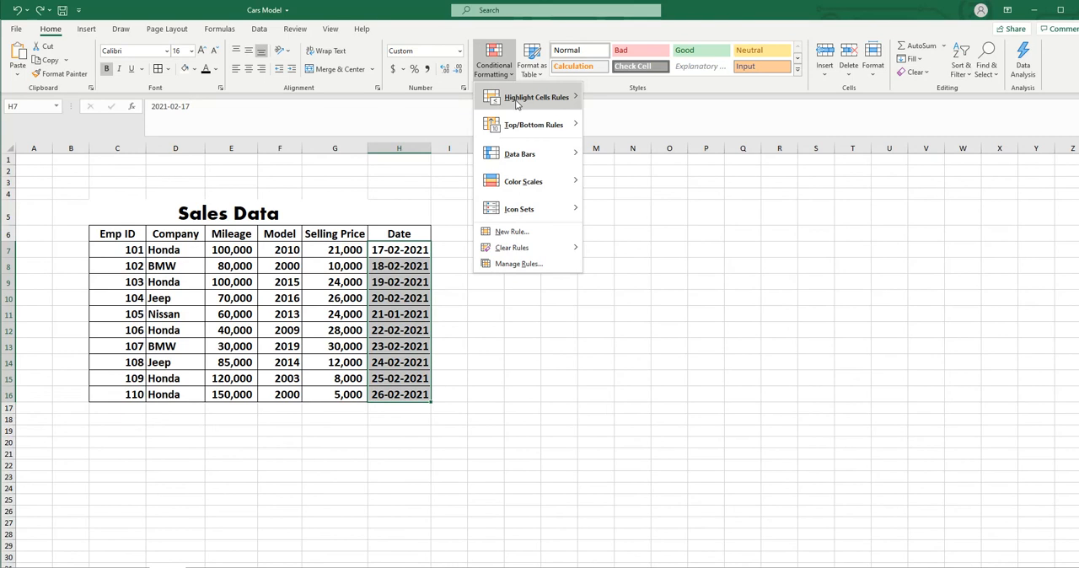
mouse_move(517, 103)
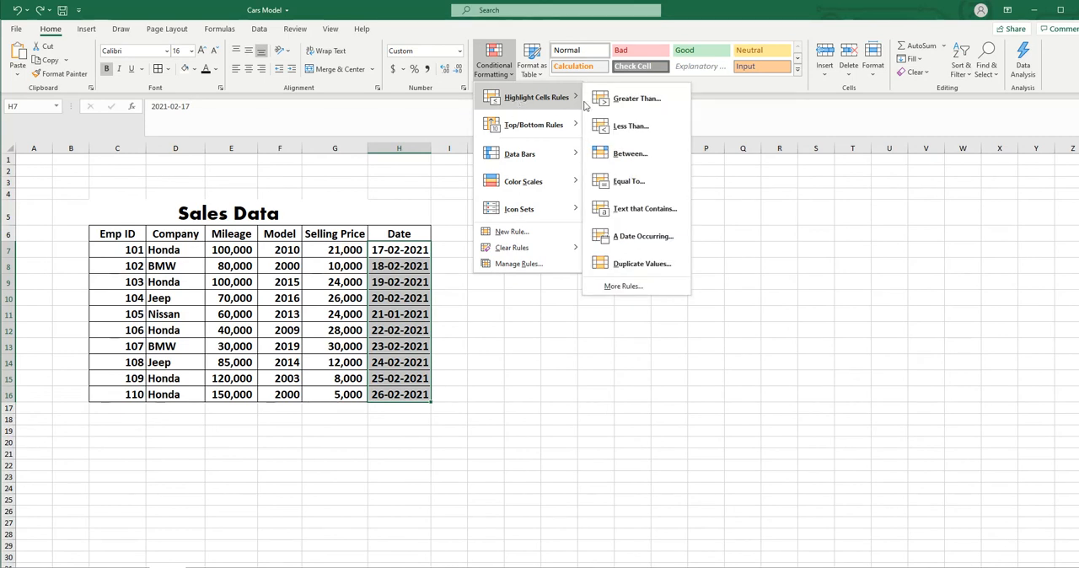
left_click(643, 240)
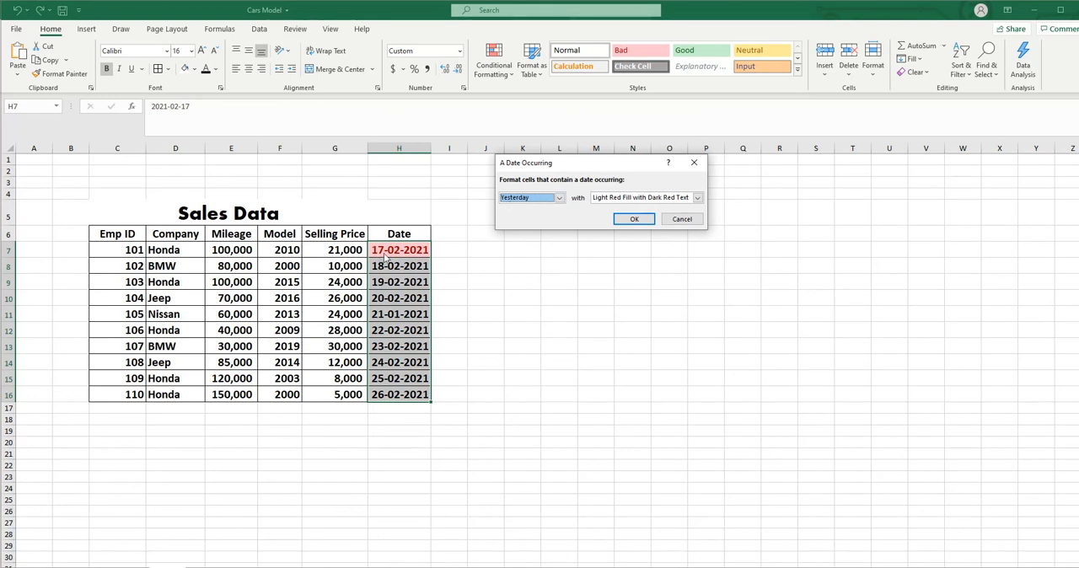
left_click(559, 198)
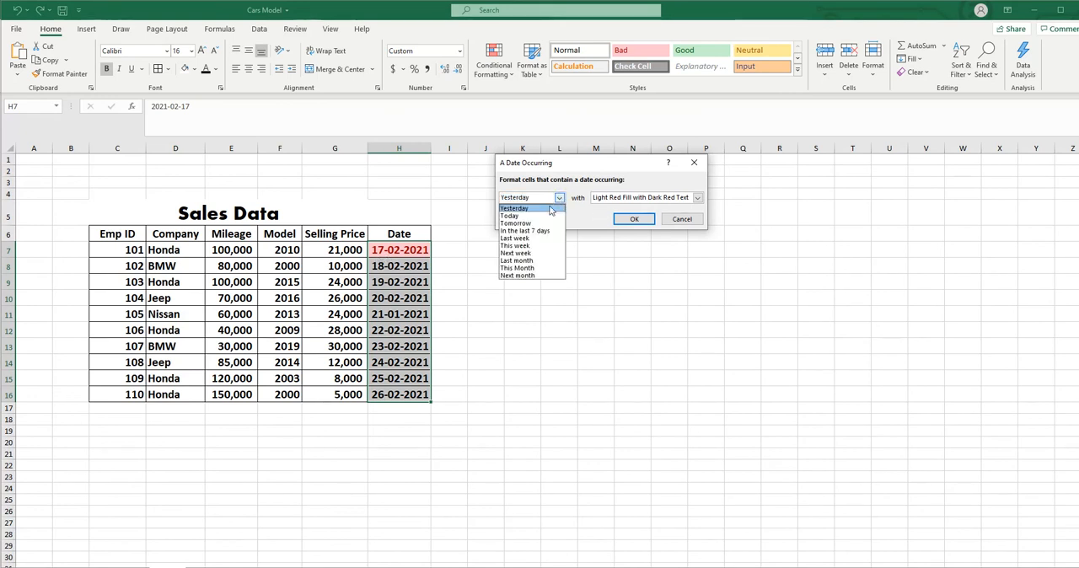
left_click(531, 223)
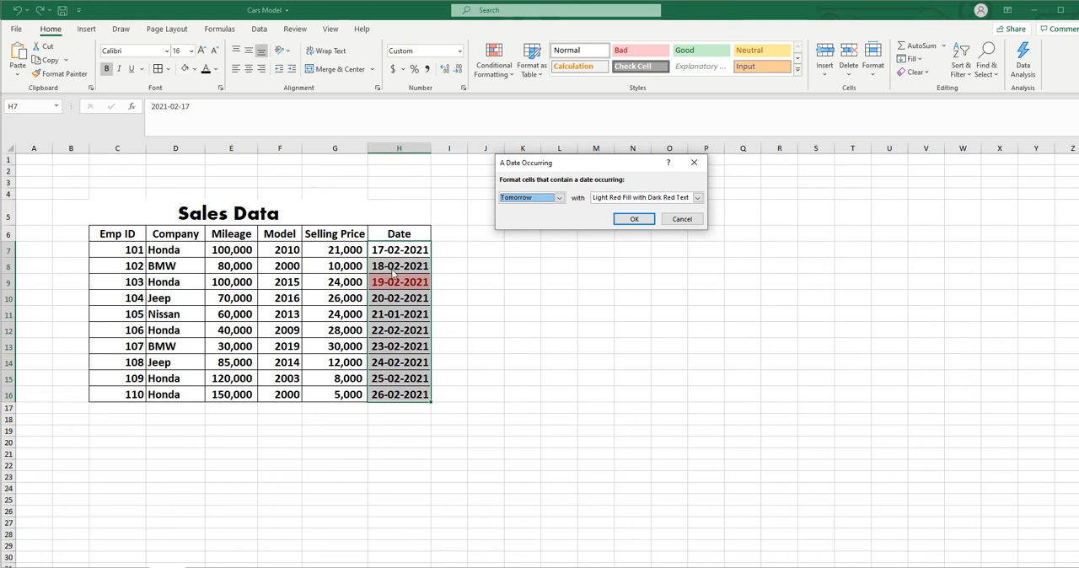
left_click(558, 198)
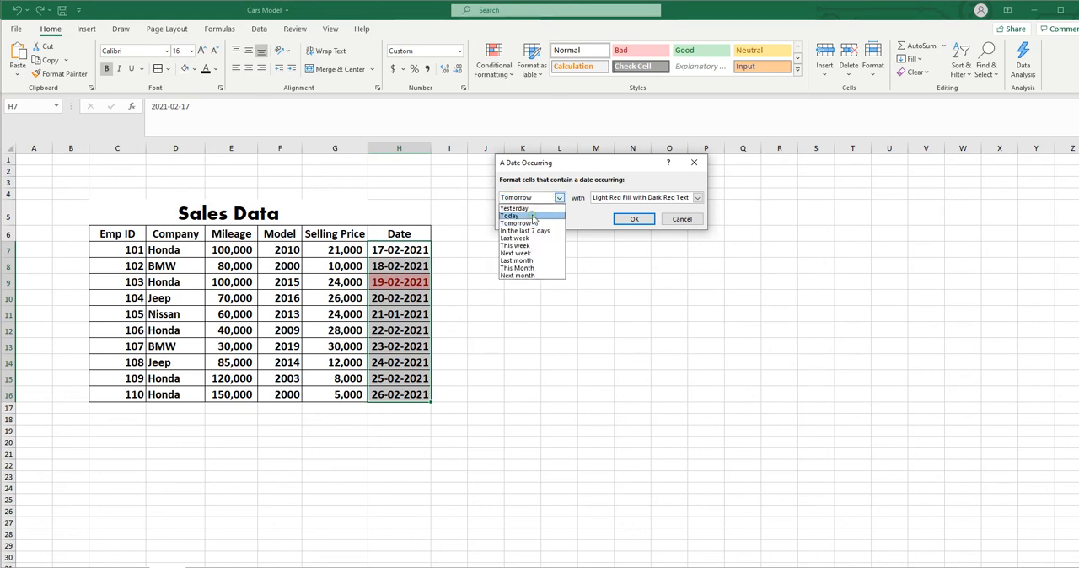
left_click(533, 217)
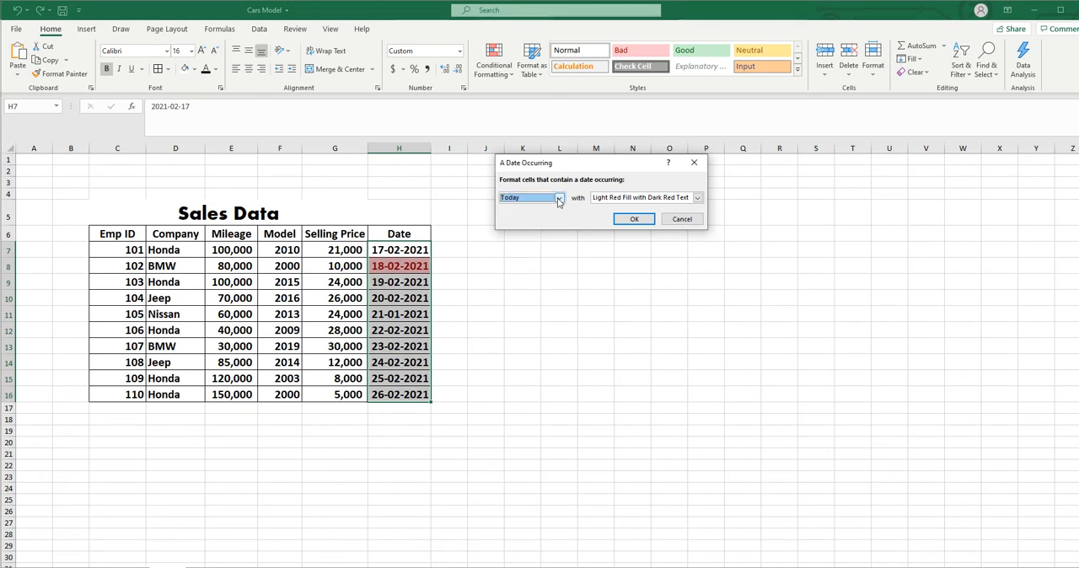
left_click(558, 199)
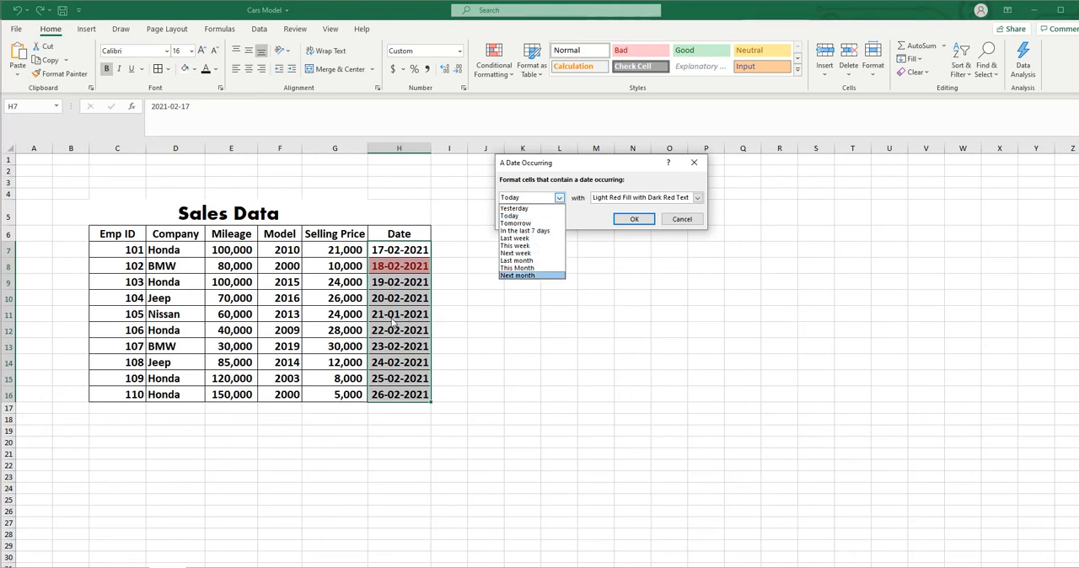
left_click(524, 260)
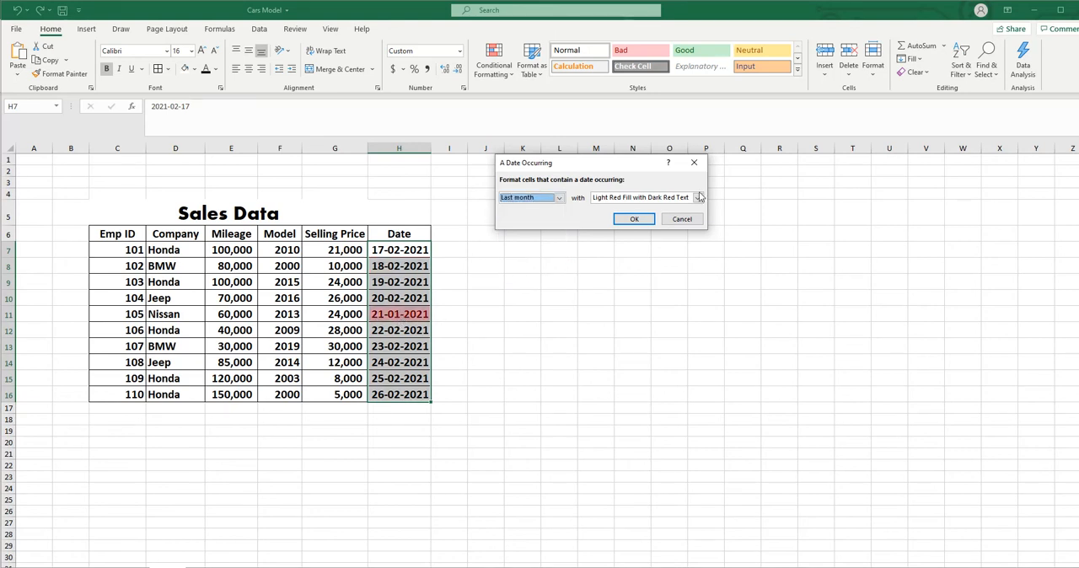
left_click(682, 219)
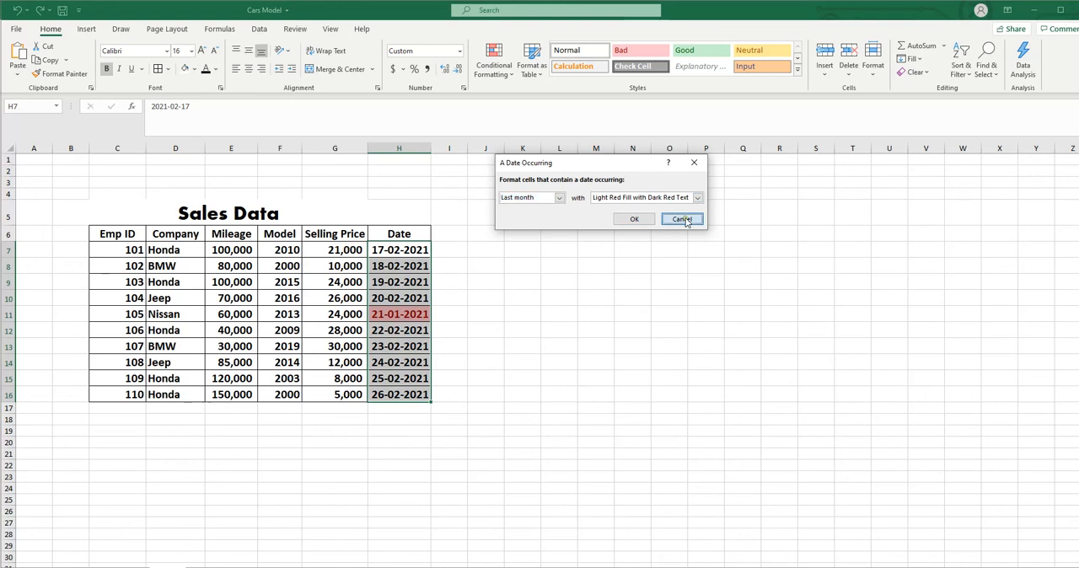
left_click(693, 318)
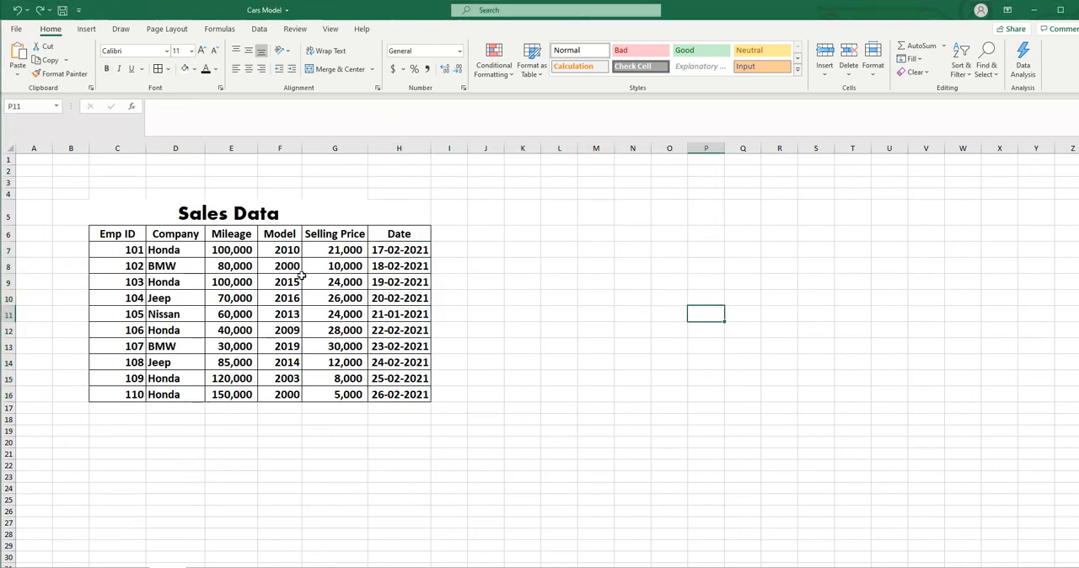
left_click_drag(280, 248, 276, 395)
left_click(511, 78)
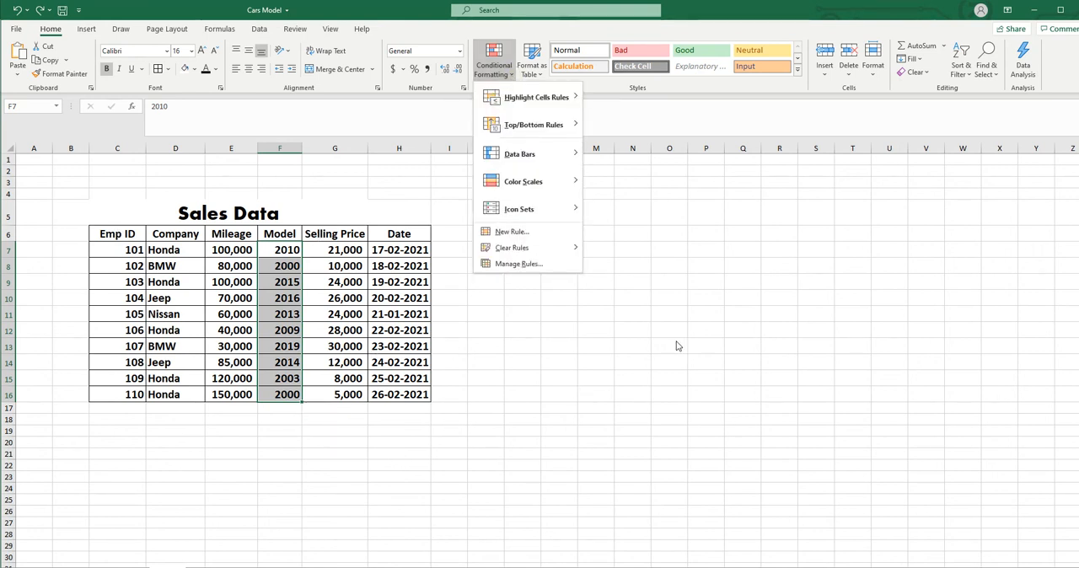
left_click(607, 344)
- Preview a Duplicate Values rule with Light Red Fill with Dark Red Text on the Mileage, Model and Selling Price values, and cancel it
left_click_drag(223, 249, 328, 392)
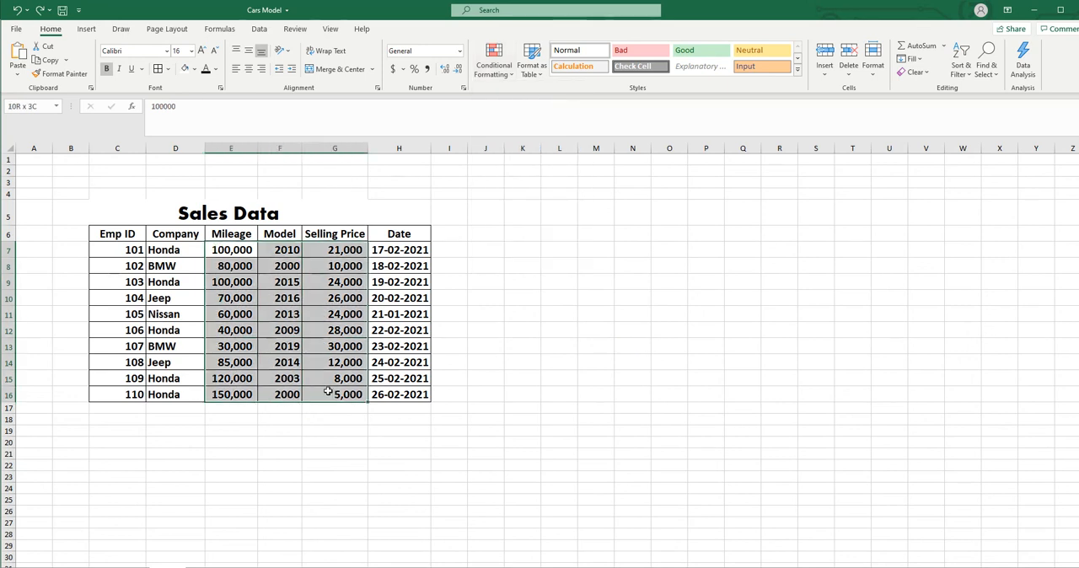
left_click(493, 63)
mouse_move(520, 103)
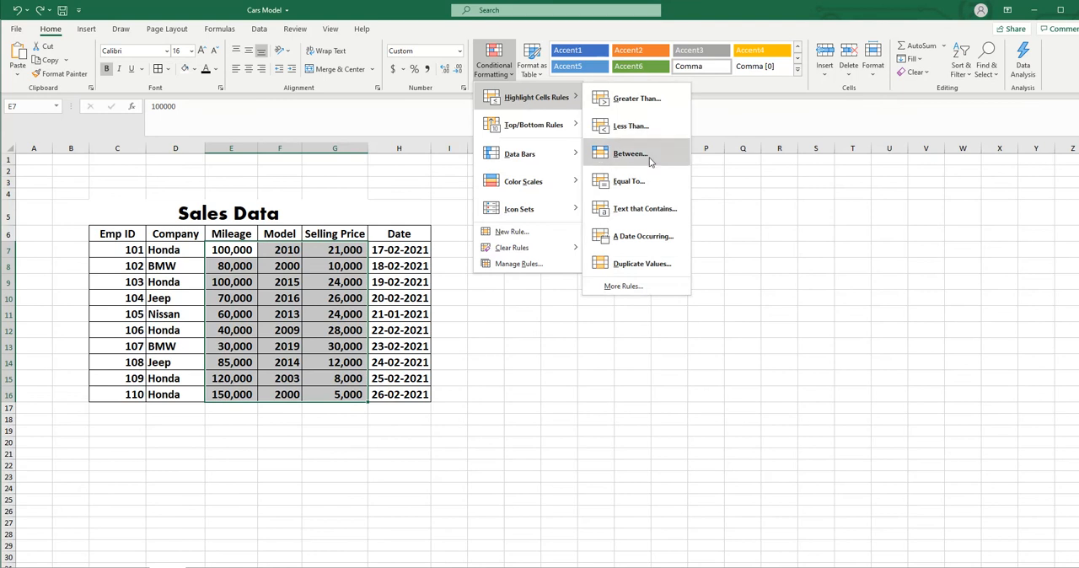
left_click(628, 264)
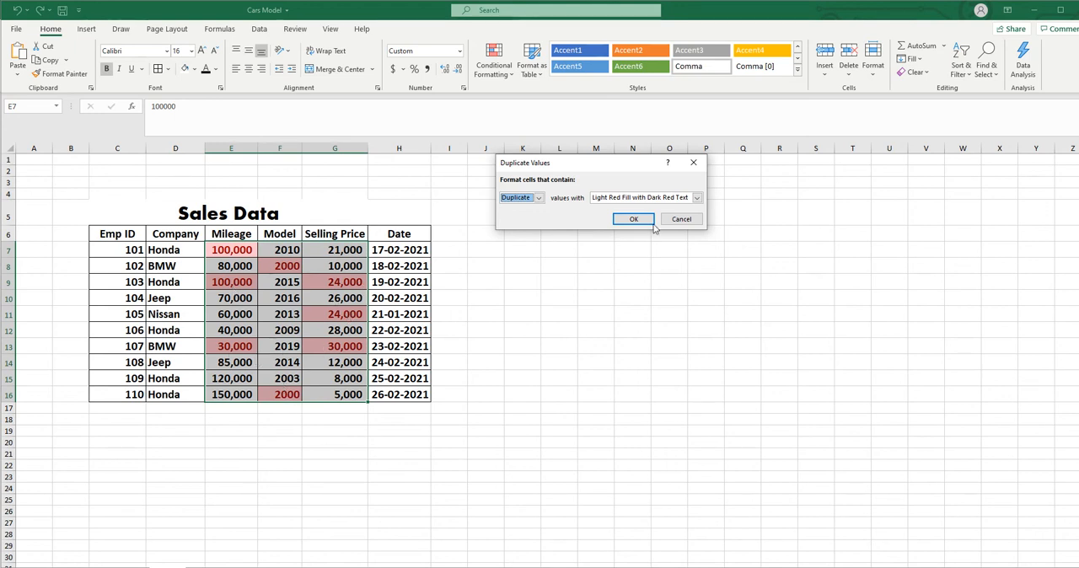
left_click(687, 221)
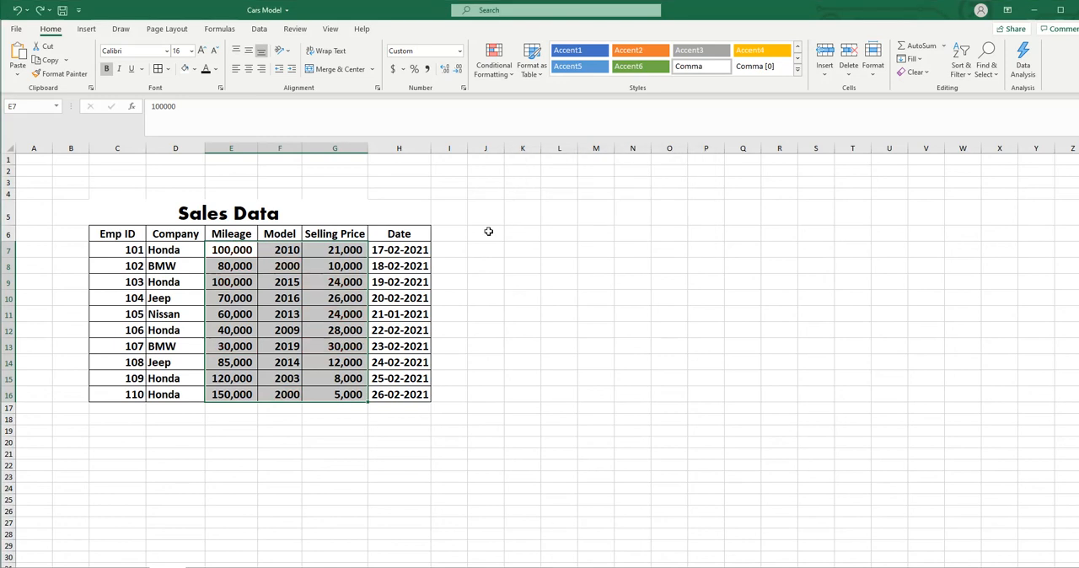
- Preview a Top 10 Items rule on the Mileage, Model and Selling Price values, lowering the rank to 5 and 3, and cancel it
left_click(507, 74)
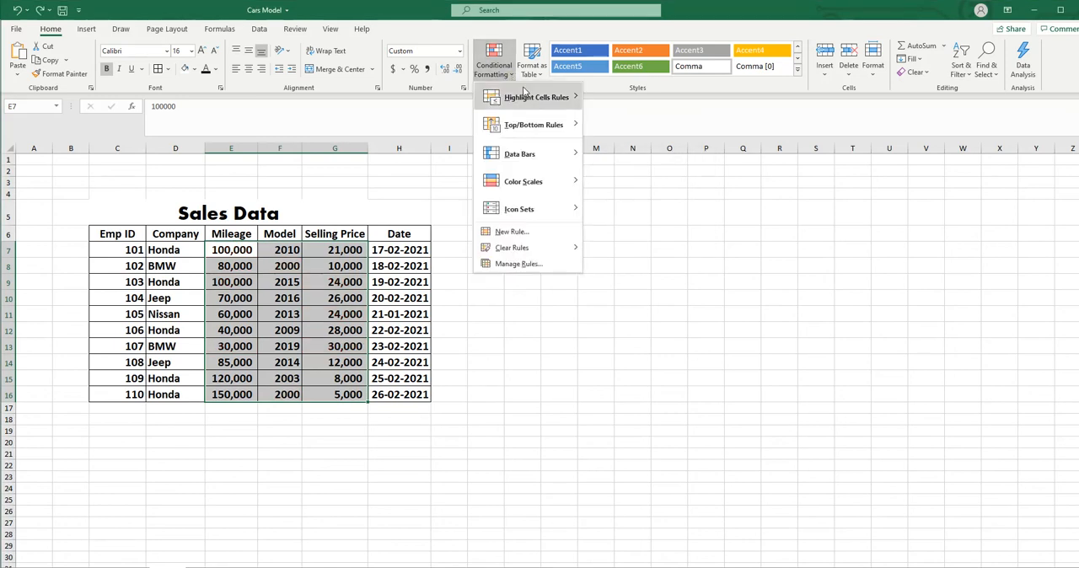
mouse_move(523, 101)
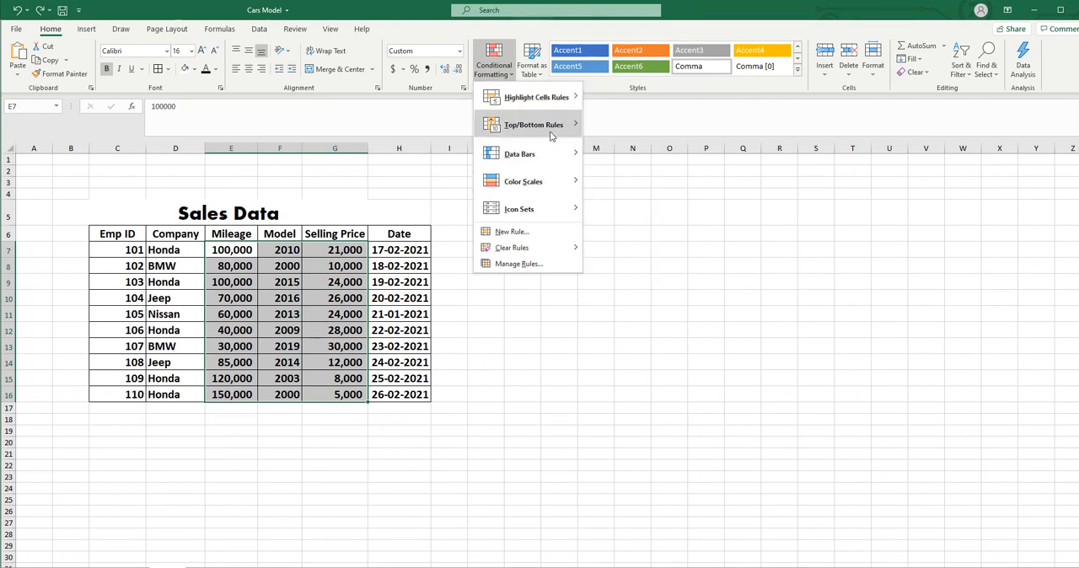
mouse_move(552, 135)
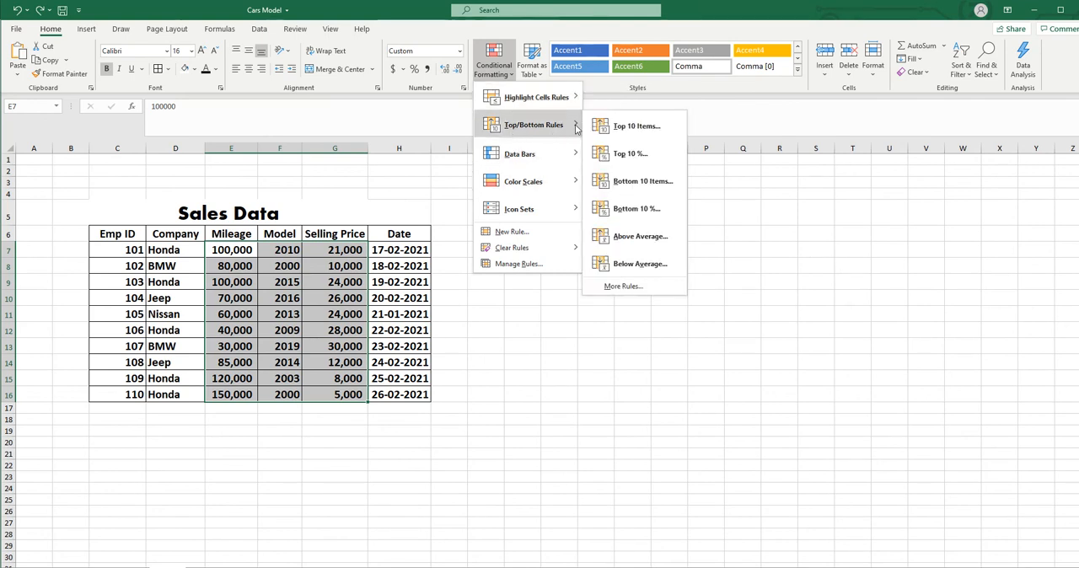
left_click(635, 135)
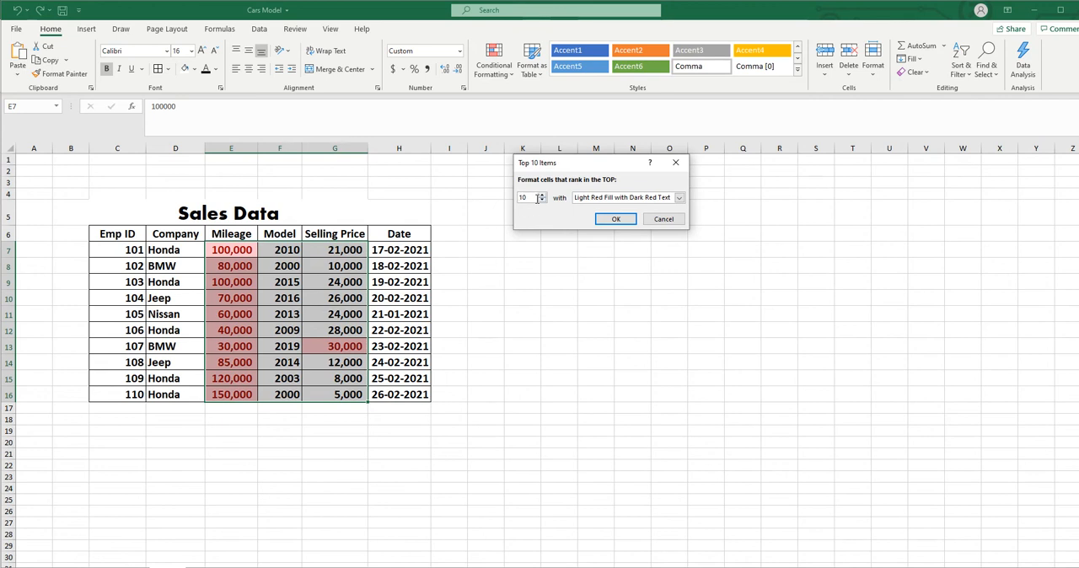
left_click(541, 200)
left_click(541, 201)
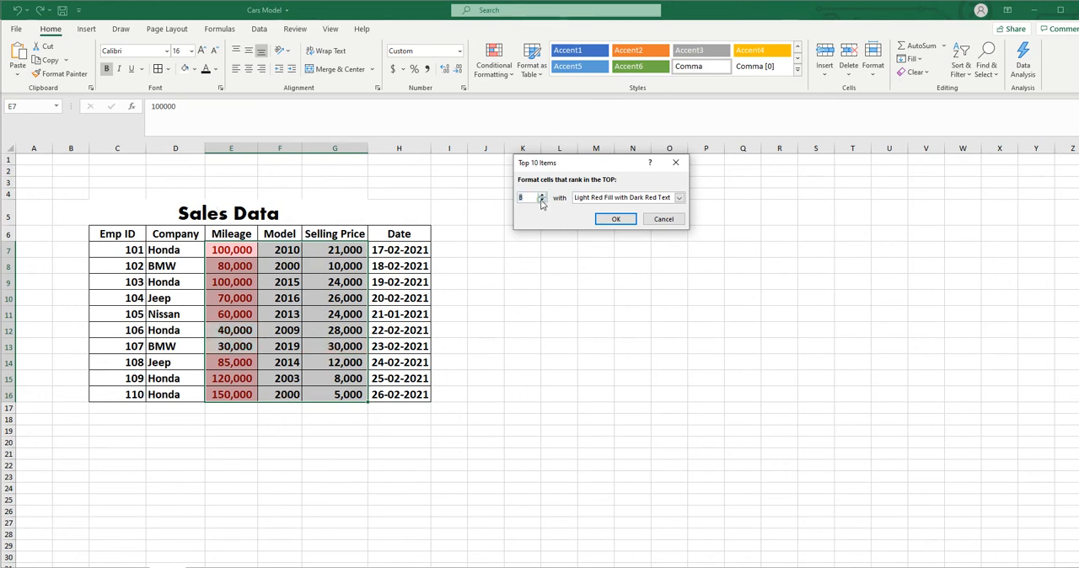
left_click(541, 201)
left_click(541, 202)
left_click(542, 201)
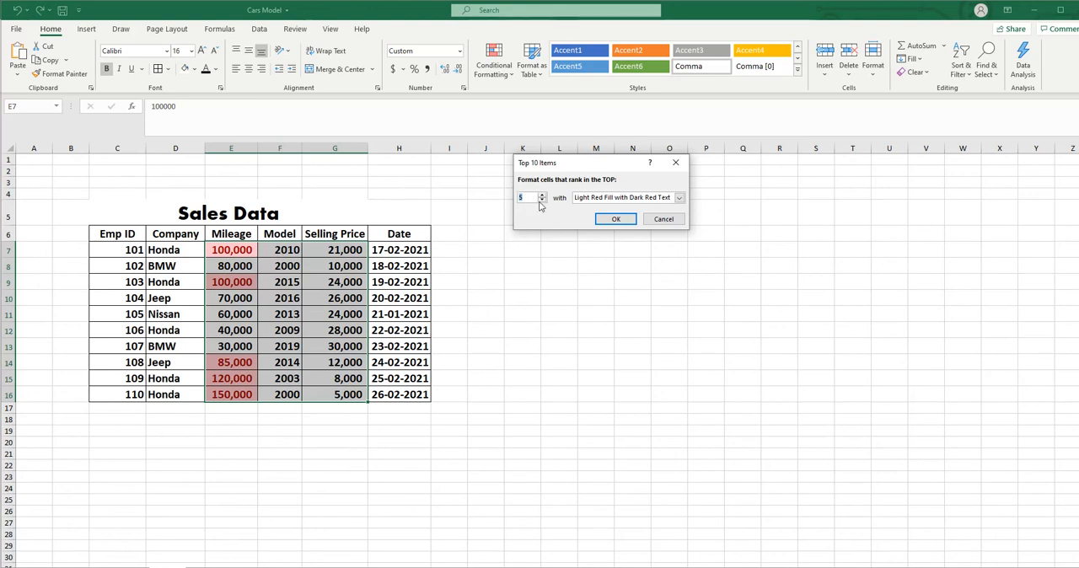
left_click(543, 201)
left_click(542, 201)
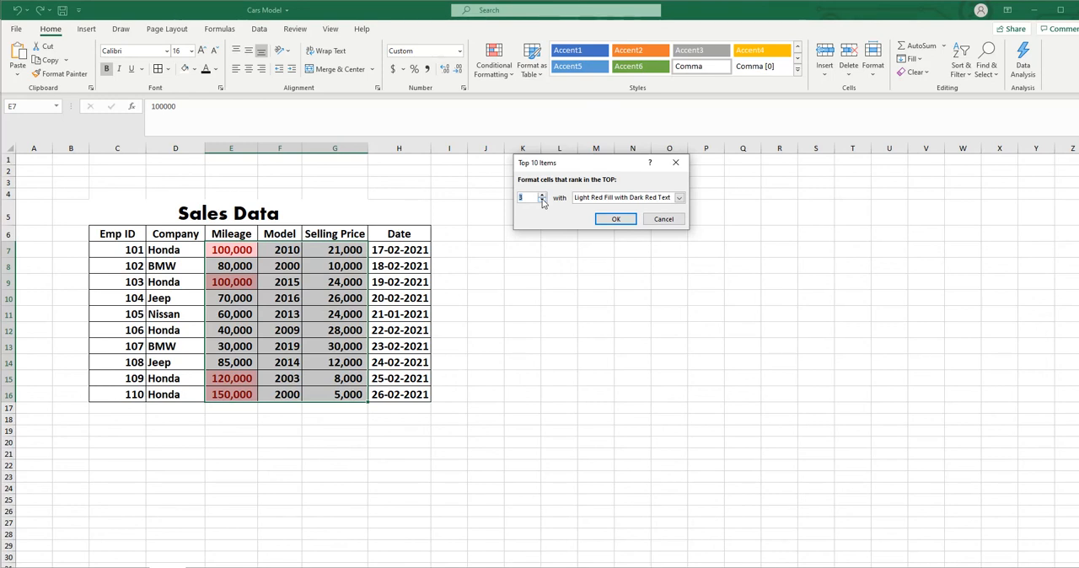
left_click(663, 221)
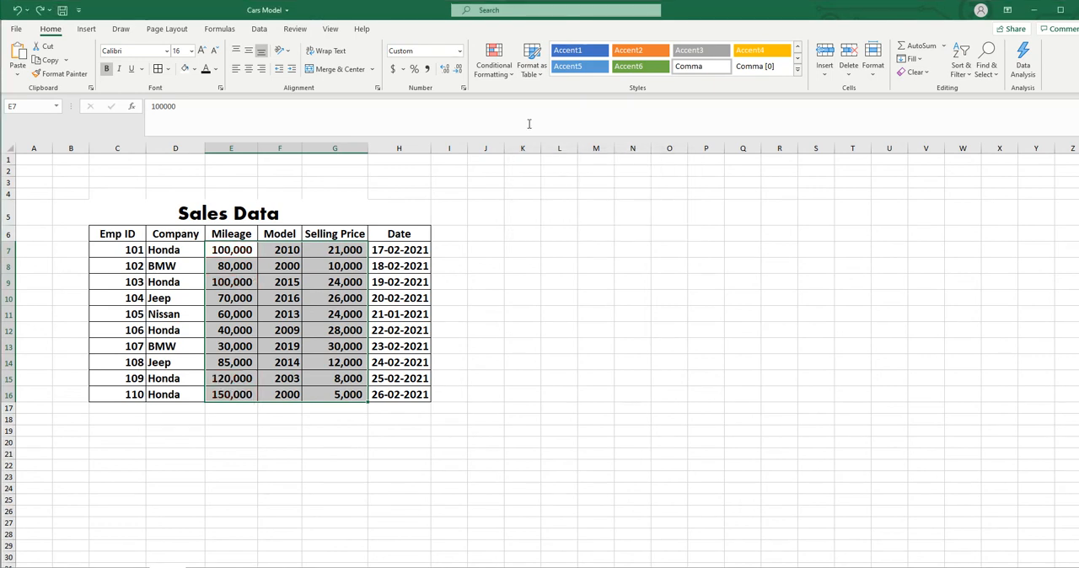
- Preview a Top 10% rule on the Mileage, Model and Selling Price values at 13% and 9%, and cancel it
left_click(510, 80)
mouse_move(539, 125)
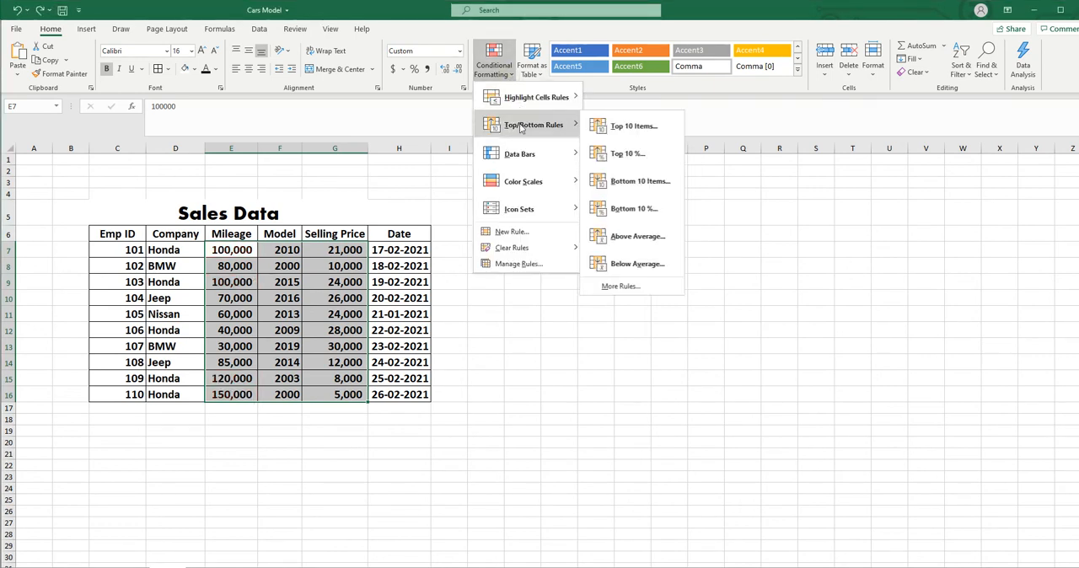
left_click(637, 158)
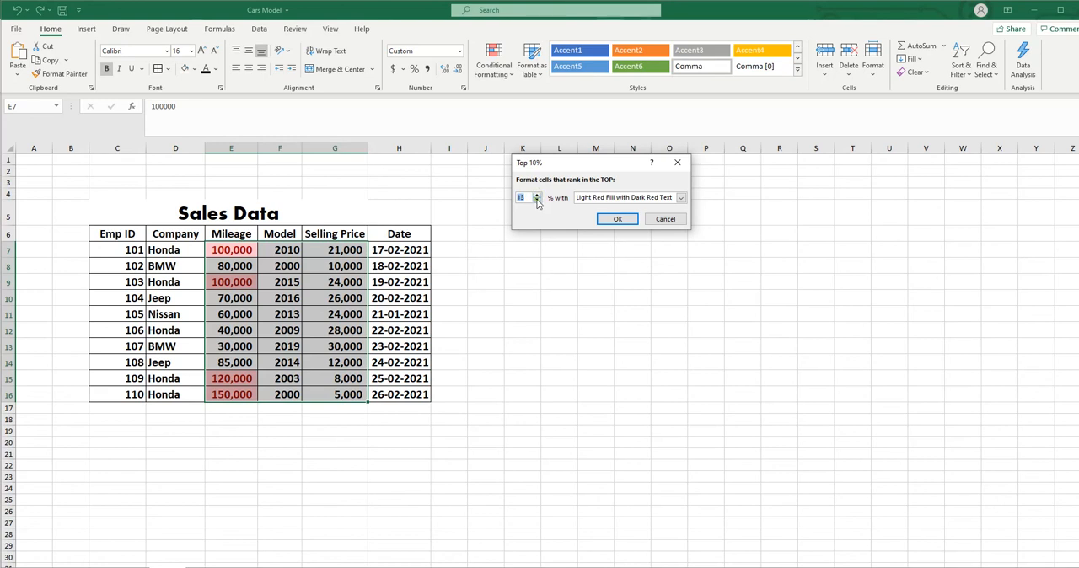
left_click(537, 201)
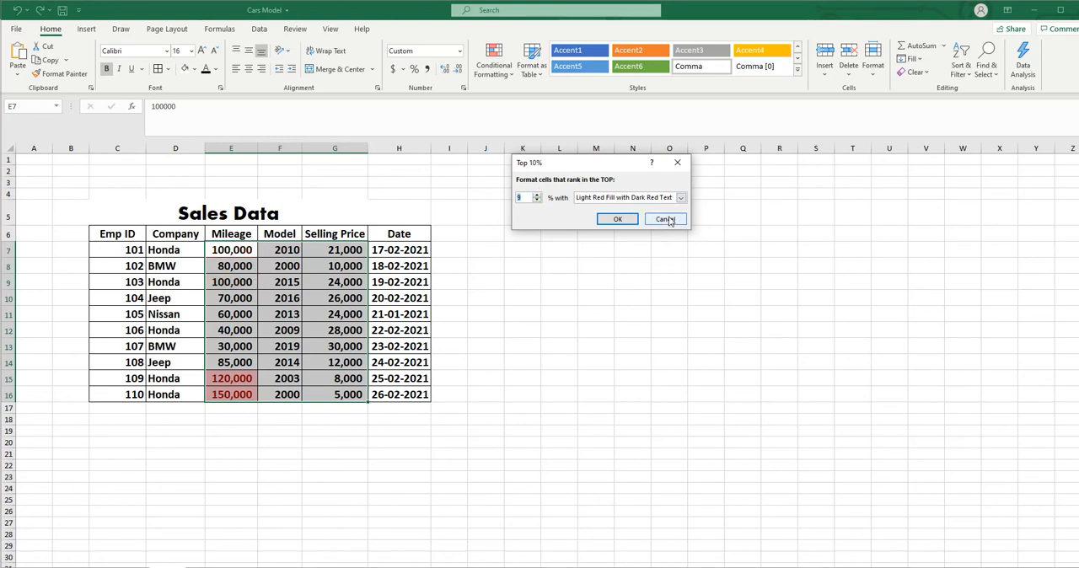
key("Escape")
left_click(494, 63)
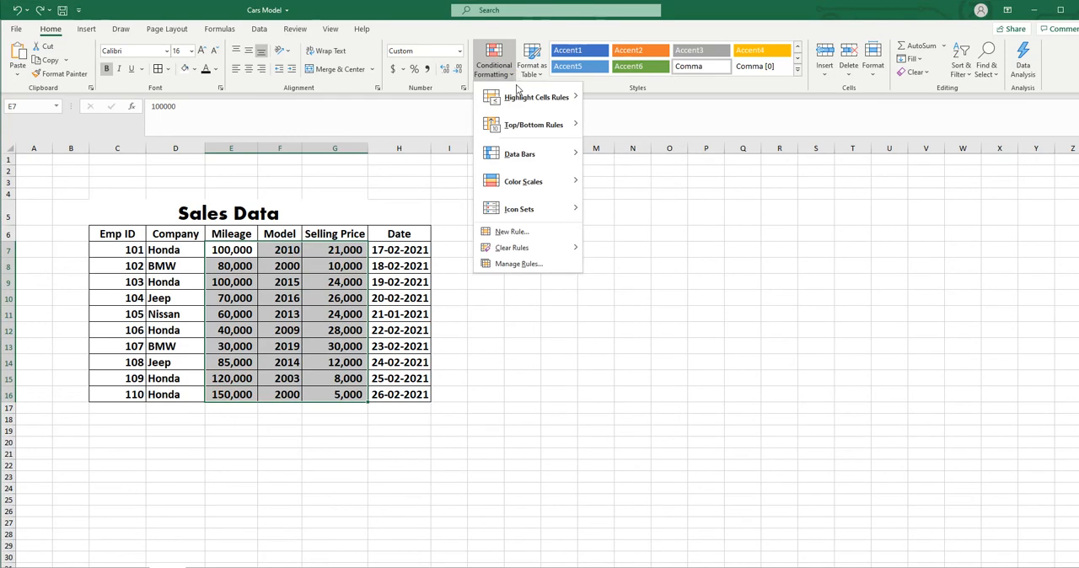
mouse_move(529, 127)
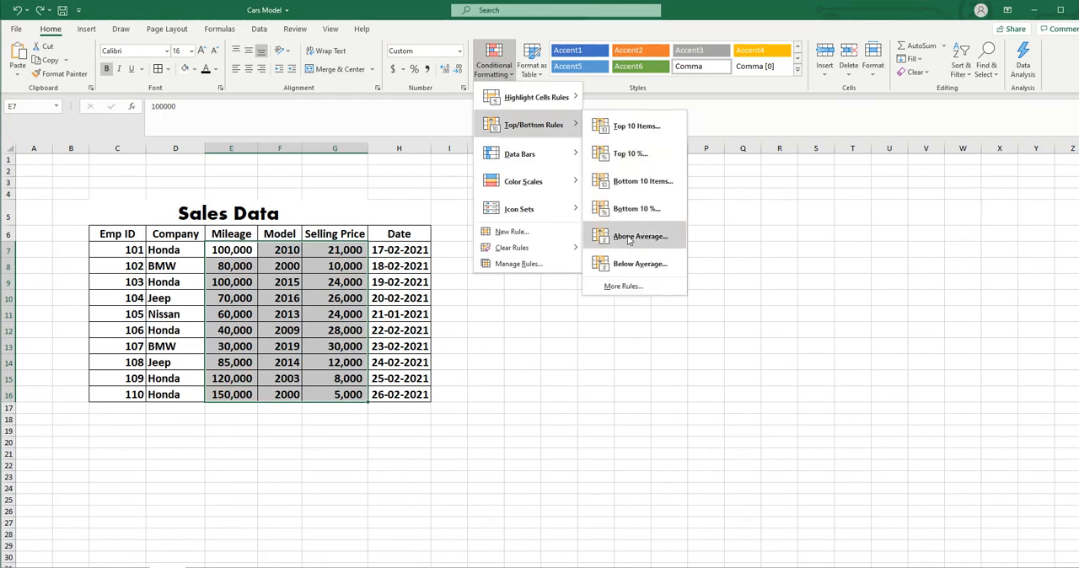
key("Escape")
key("Escape")
- Preview an Above Average rule with Light Red Fill with Dark Red Text on the Selling Price values, and cancel it
left_click(341, 263)
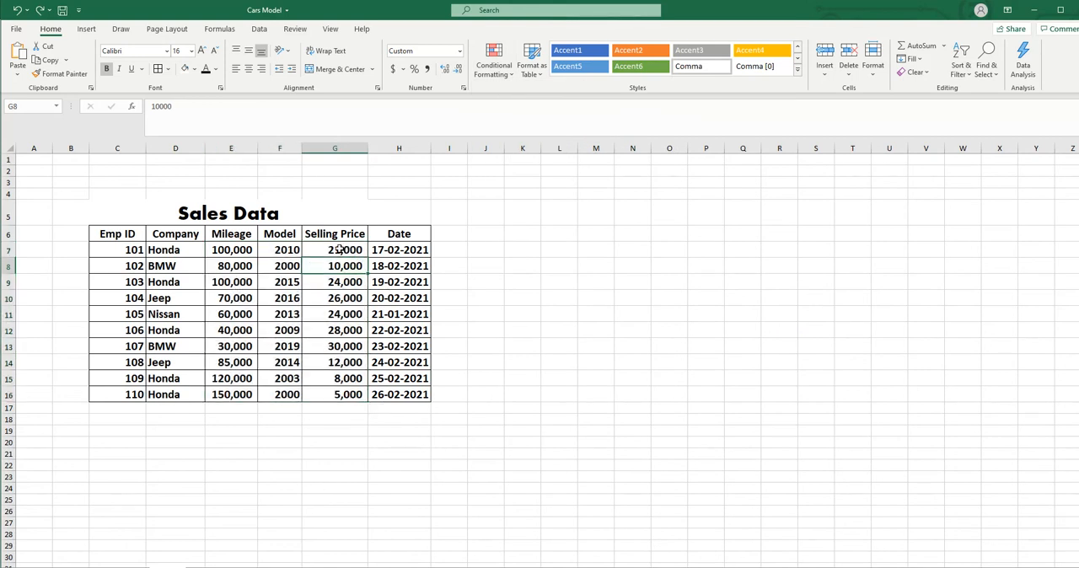
left_click_drag(335, 249, 329, 393)
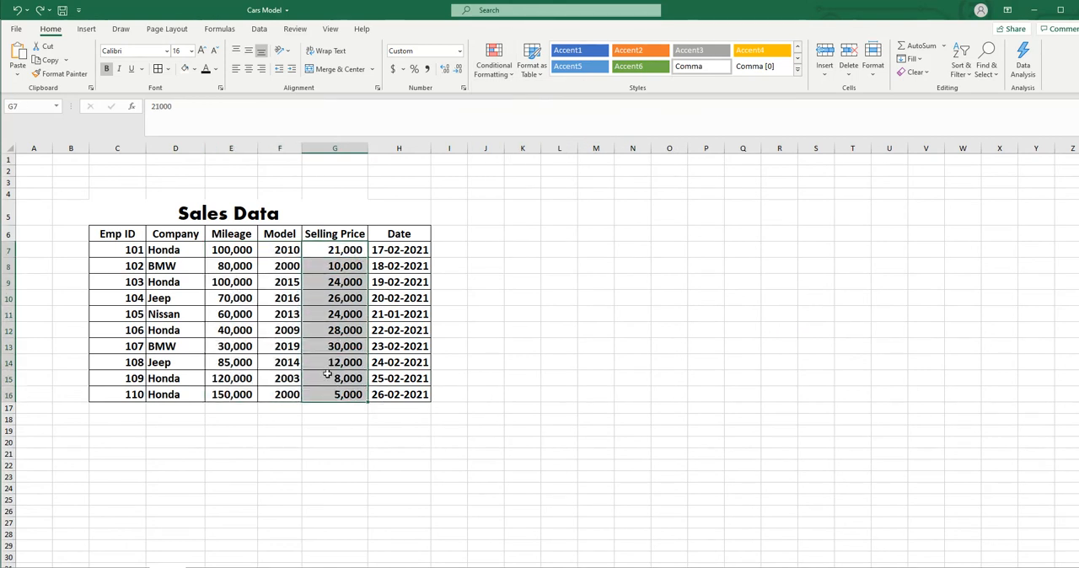
left_click(511, 76)
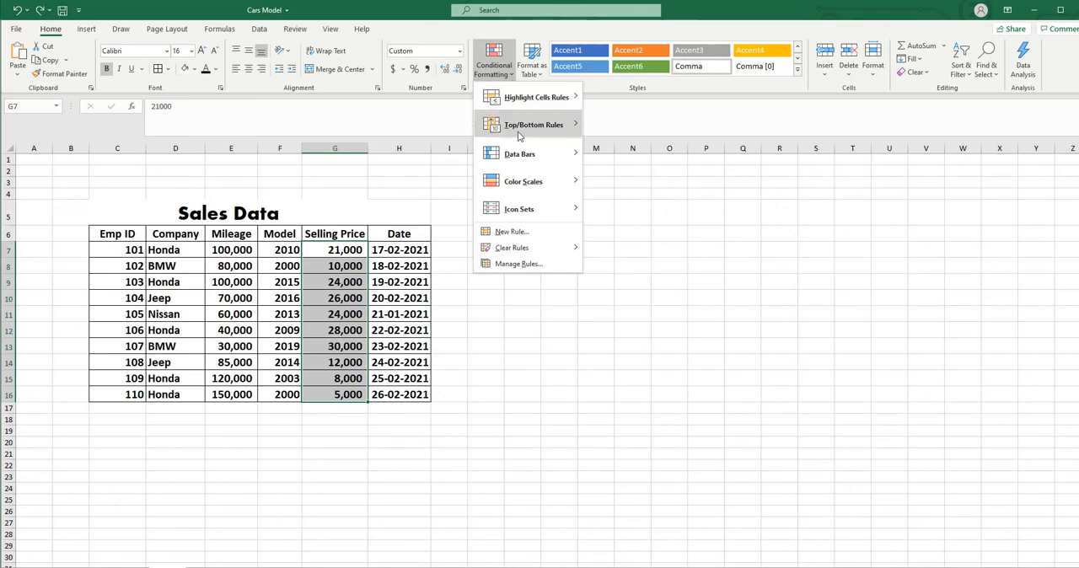
mouse_move(521, 127)
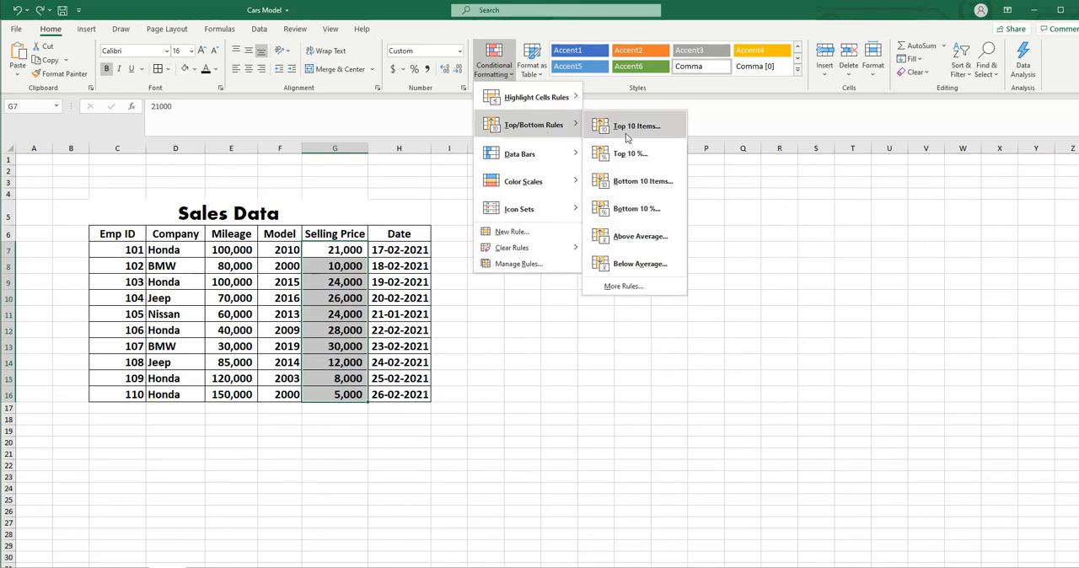
left_click(635, 239)
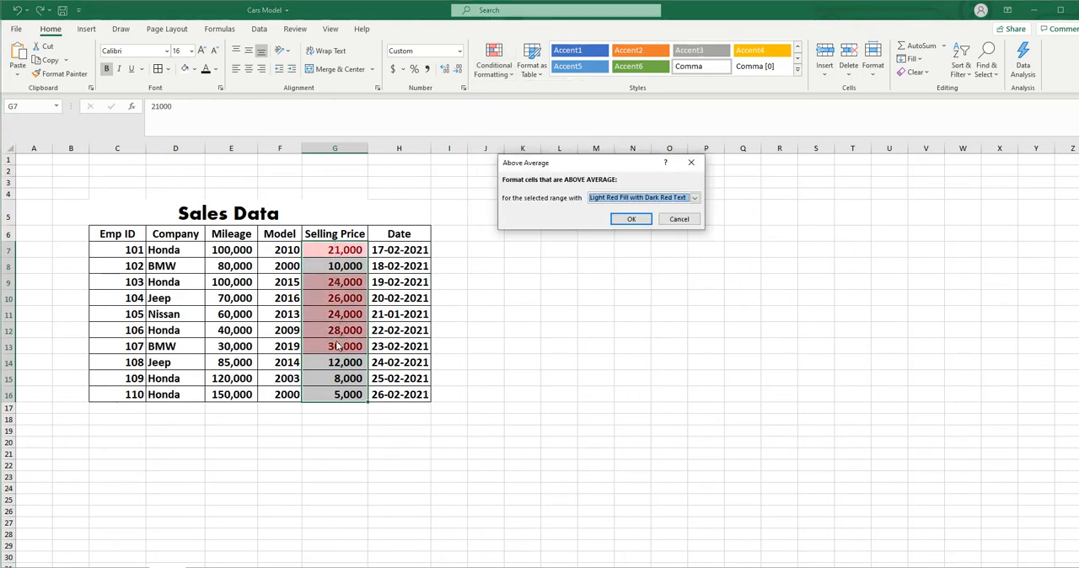
left_click(677, 221)
left_click(743, 314)
- Calculate the average of the Selling Price values in the cell directly below the column, G17
left_click_drag(349, 248, 337, 409)
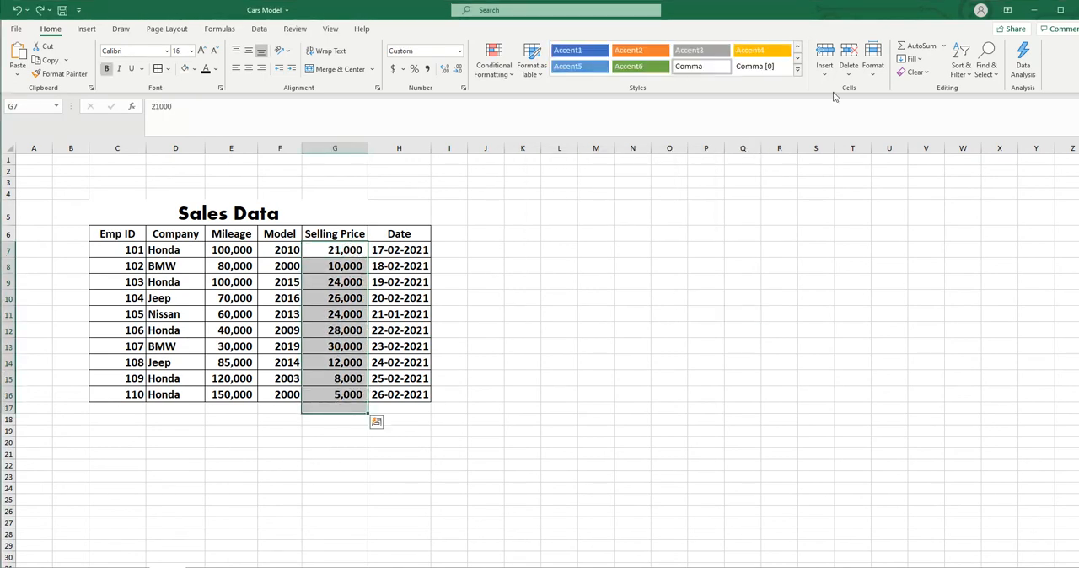
left_click(943, 46)
left_click(923, 77)
left_click(752, 313)
- Format the average in G17 as bold with font size 16
left_click(338, 408)
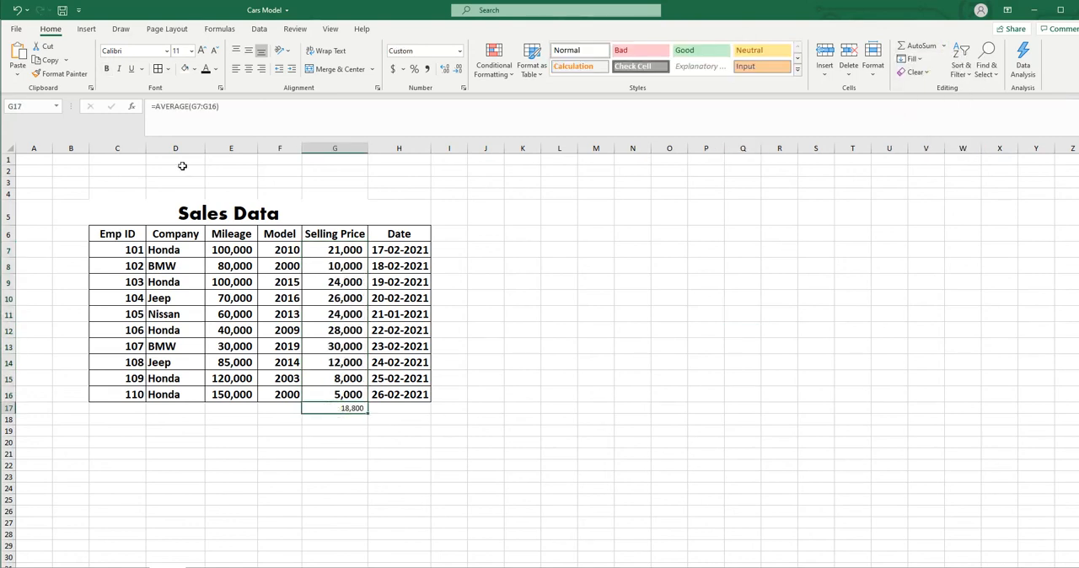
left_click(106, 68)
left_click(192, 50)
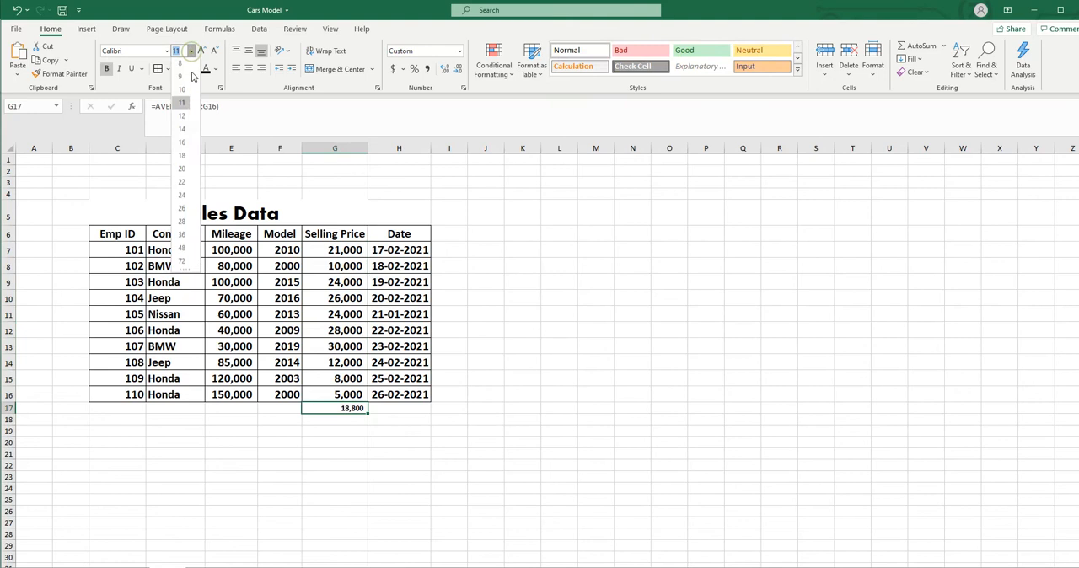
left_click(182, 144)
left_click(701, 361)
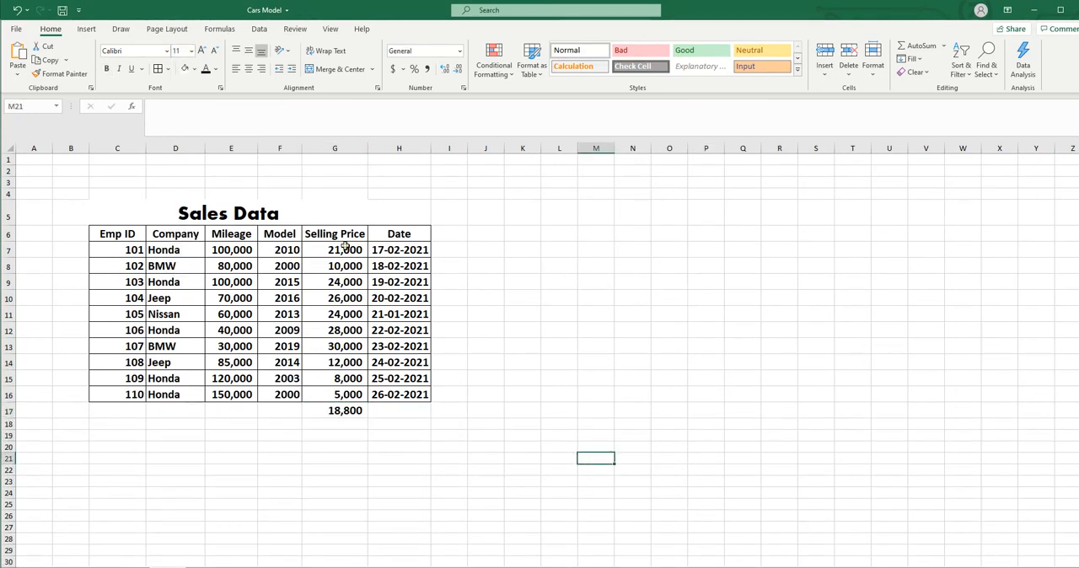
- Preview the Above Average rule on G7:G16 again to compare it with the calculated average, and cancel it
left_click_drag(345, 249, 345, 394)
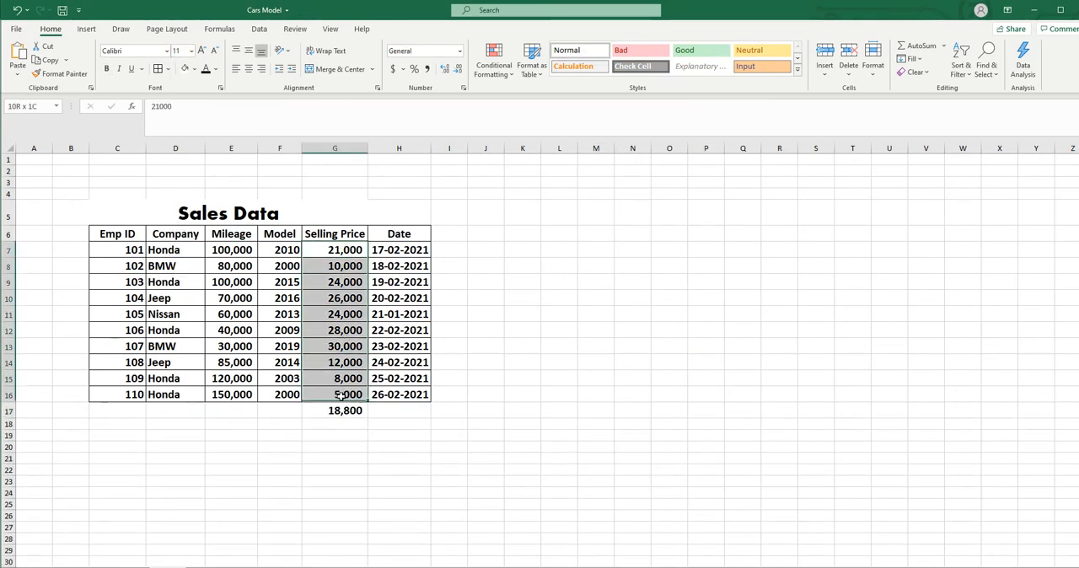
left_click(494, 60)
mouse_move(536, 128)
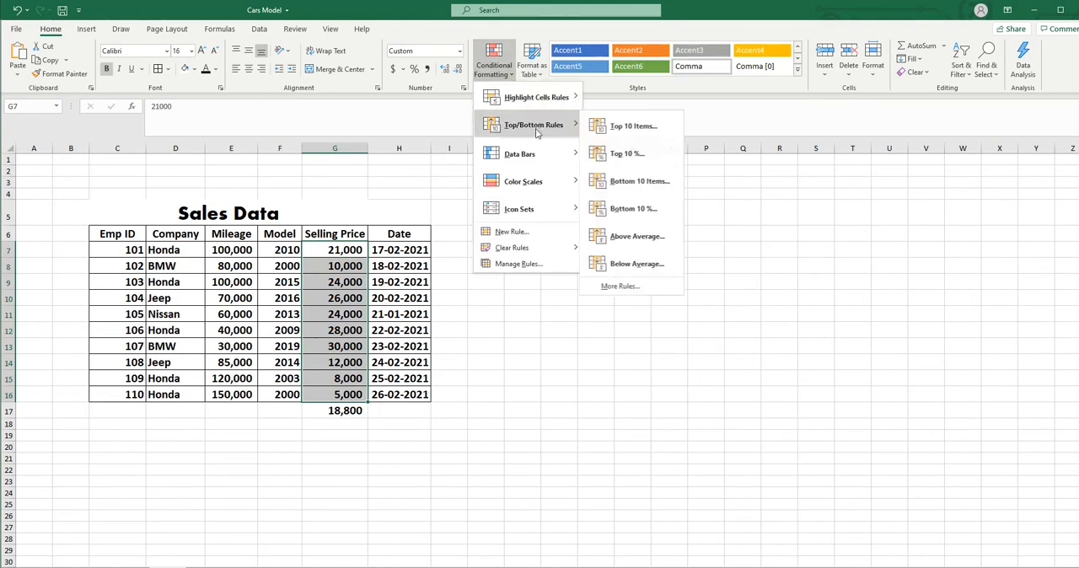
left_click(639, 236)
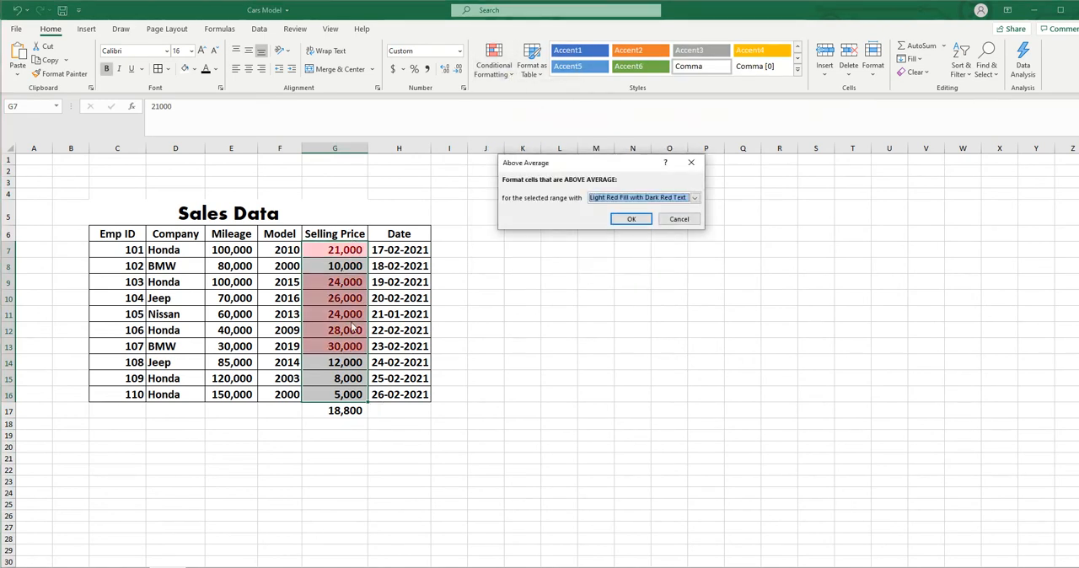
left_click(679, 220)
- Preview a Below Average rule with Light Red Fill with Dark Red Text on the Selling Price values, and cancel it
left_click(513, 76)
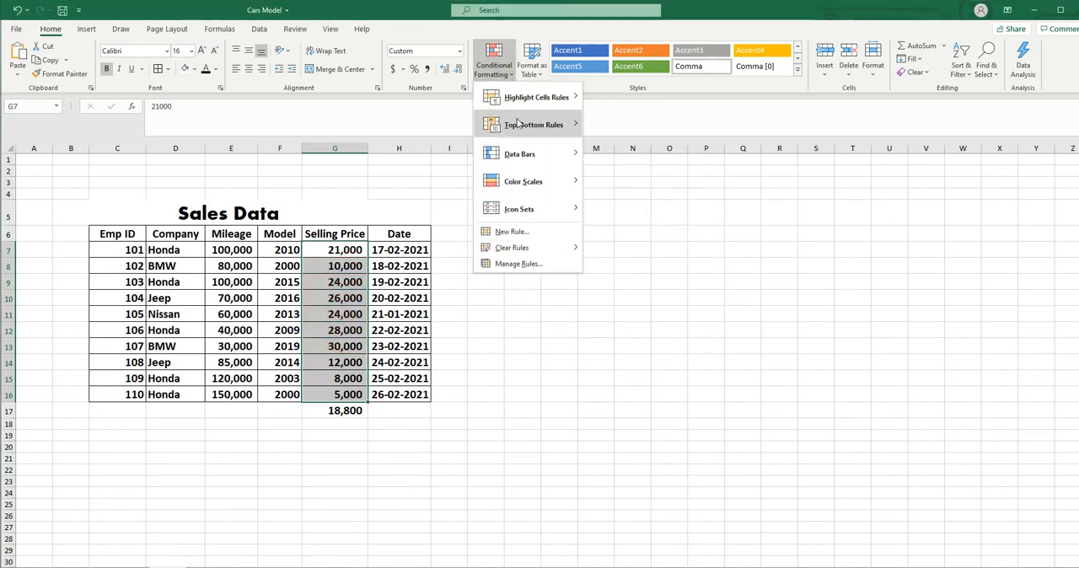
mouse_move(536, 126)
left_click(638, 265)
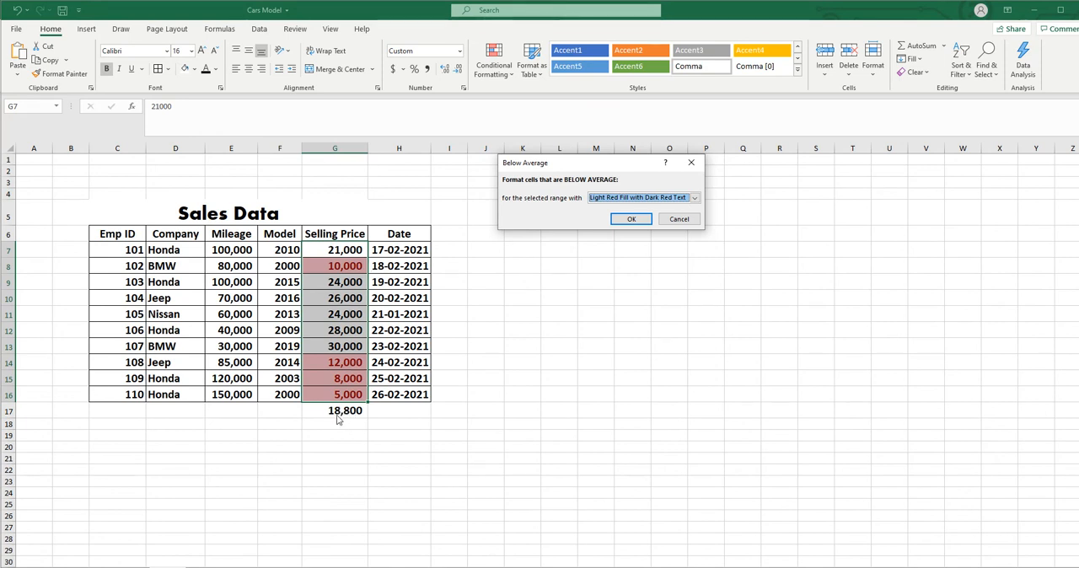
left_click(680, 219)
- Apply the solid fill Green Data Bar to the Selling Price values
left_click(493, 59)
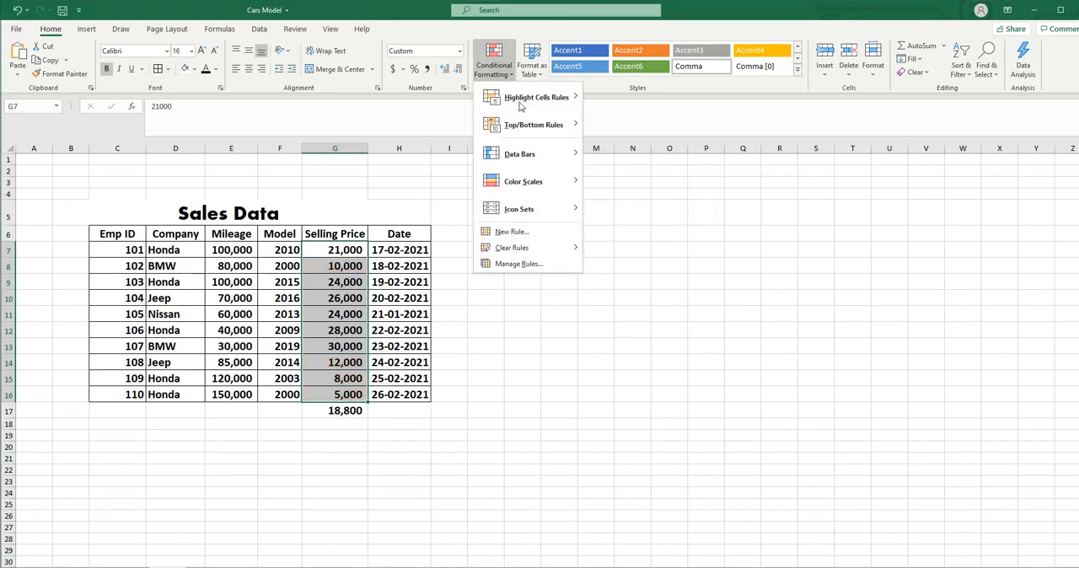
mouse_move(524, 128)
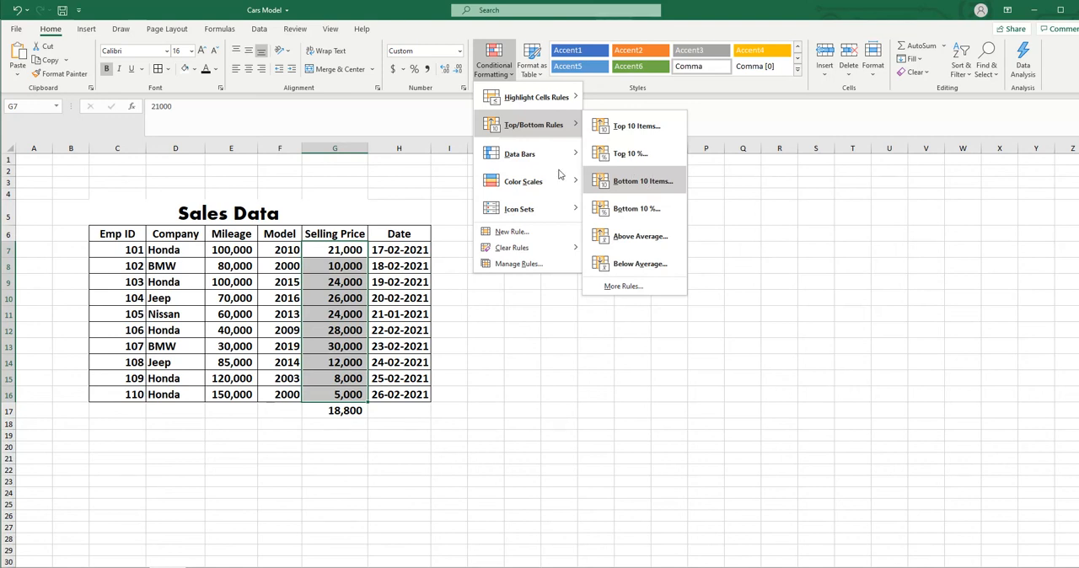
mouse_move(560, 155)
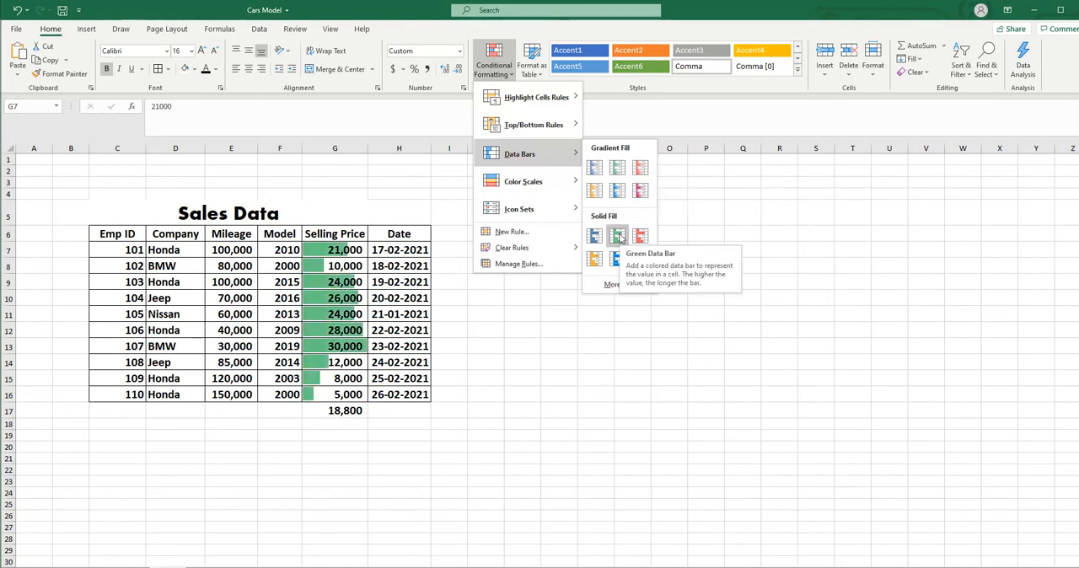
left_click(618, 237)
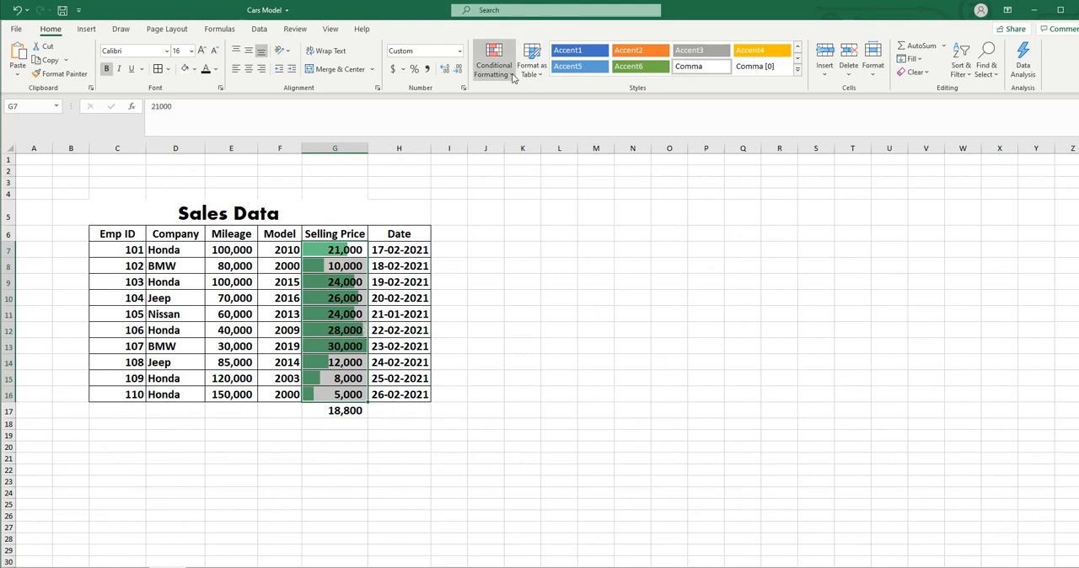
- Switch the Selling Price values to the gradient fill Light Blue Data Bar
left_click(494, 60)
mouse_move(510, 159)
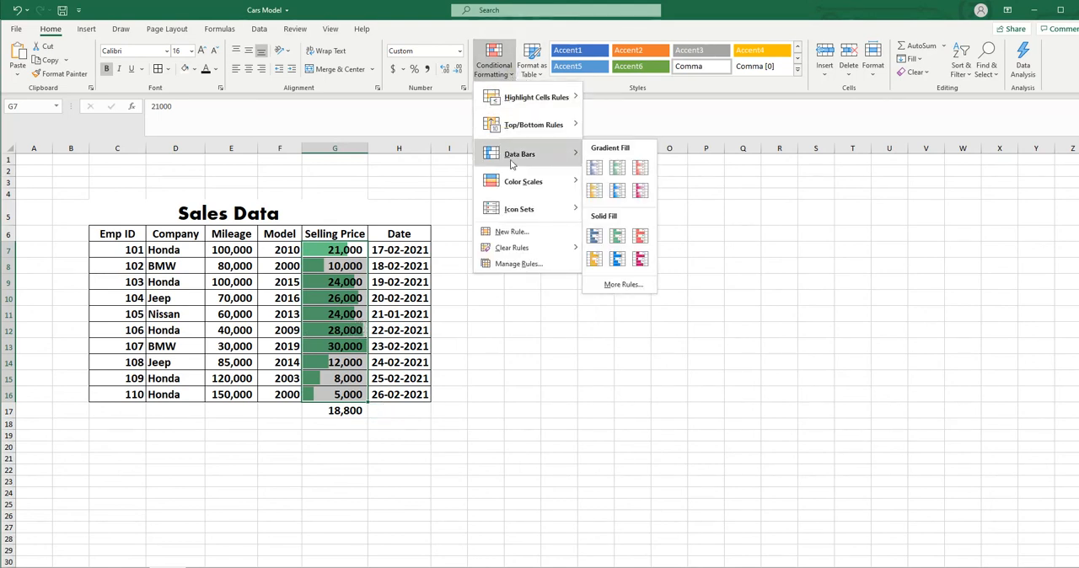
left_click(616, 190)
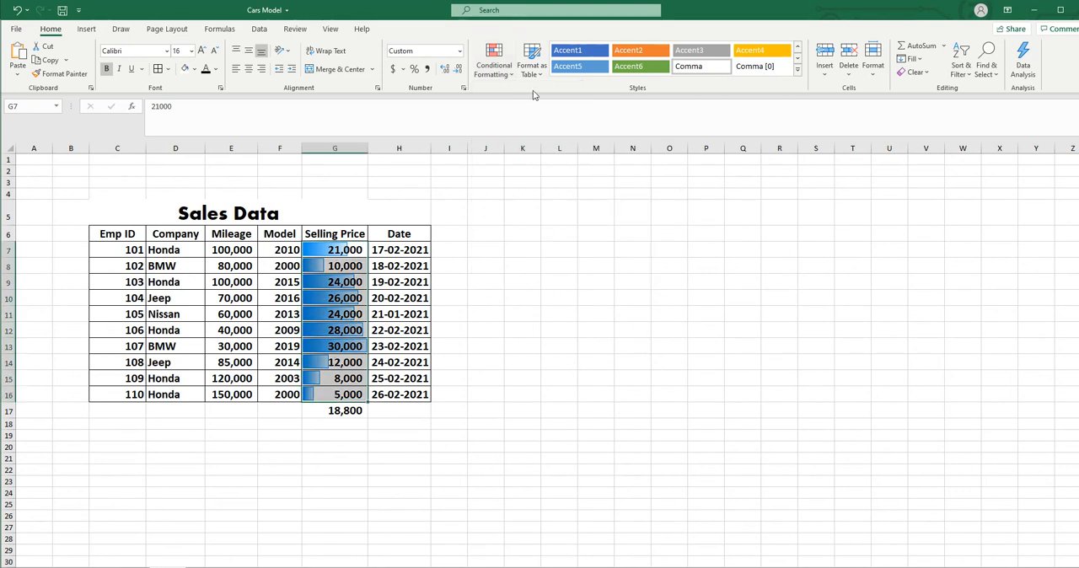
- Undo both data bar formats on the Selling Price values
left_click(494, 63)
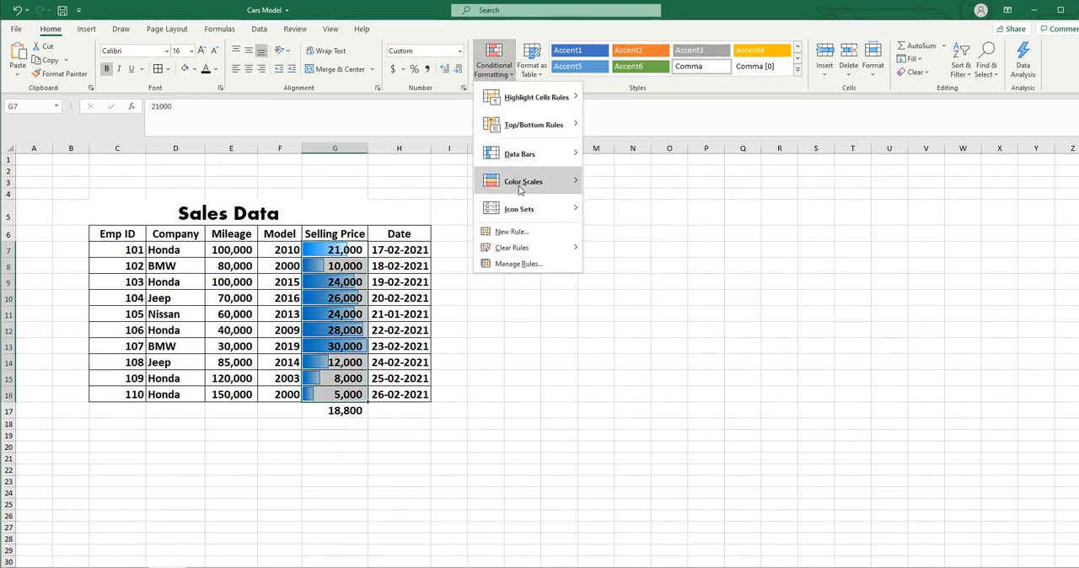
left_click(512, 425)
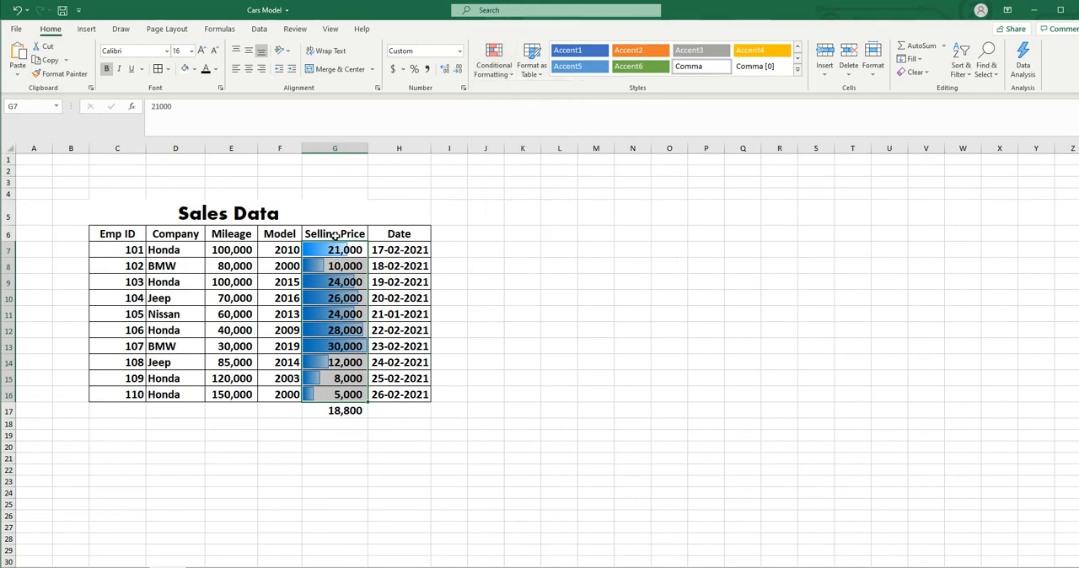
left_click(17, 10)
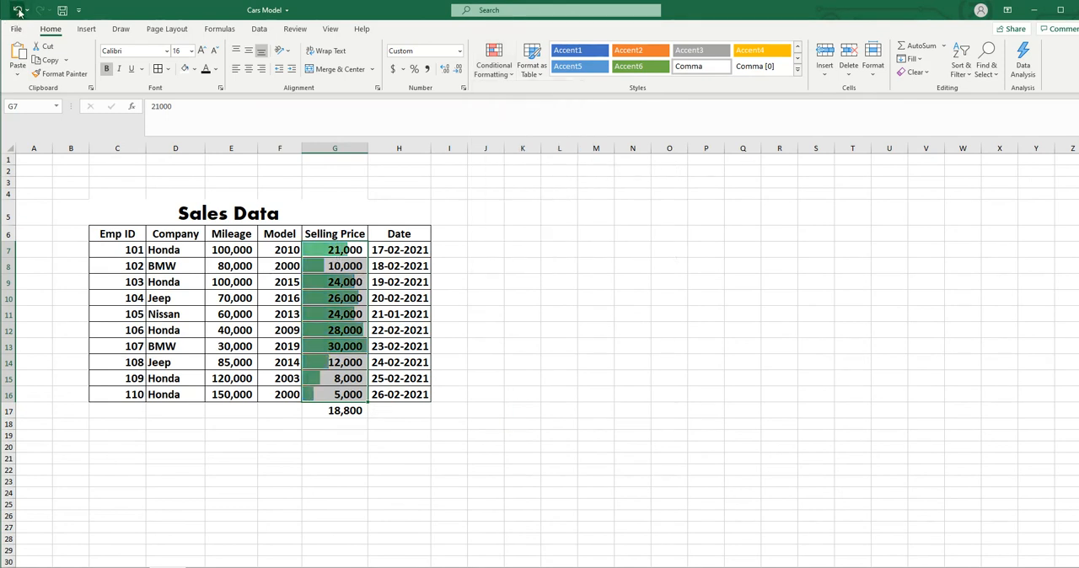
left_click(17, 10)
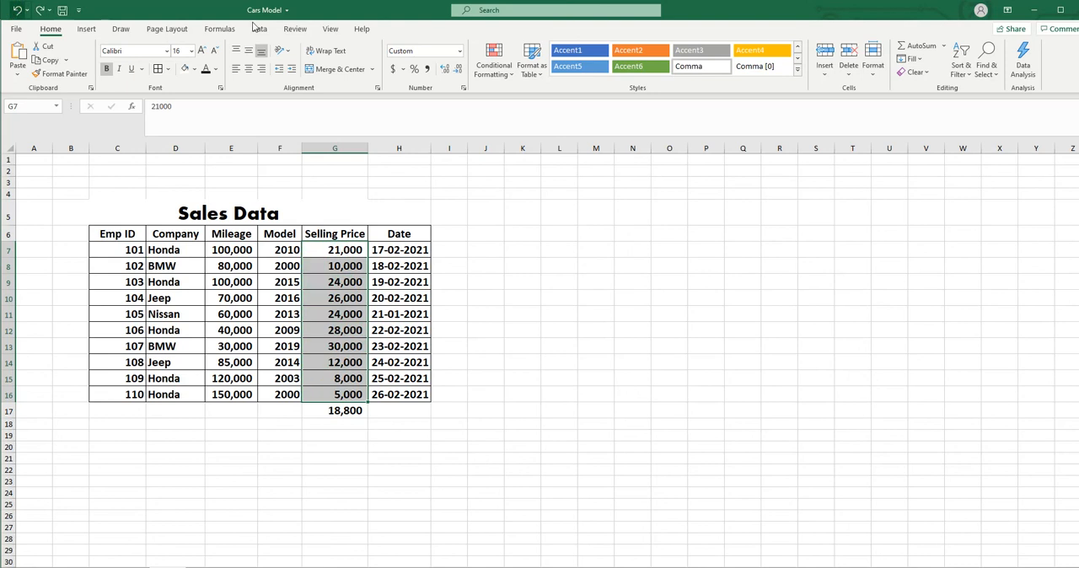
- Apply a three-color scale to the Selling Price values, with red for high, yellow for middle and green for low prices
left_click(493, 63)
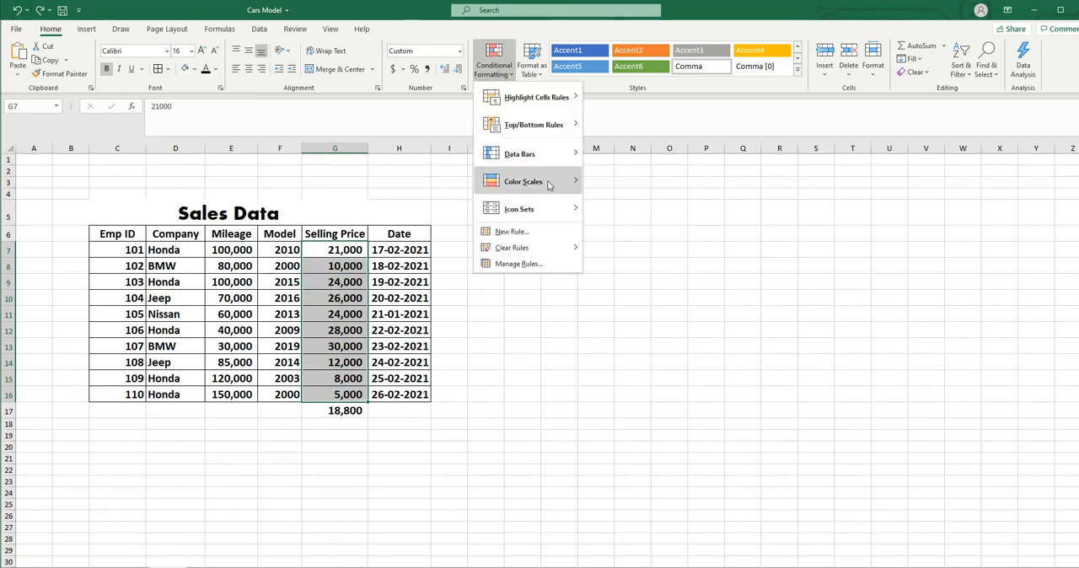
mouse_move(549, 183)
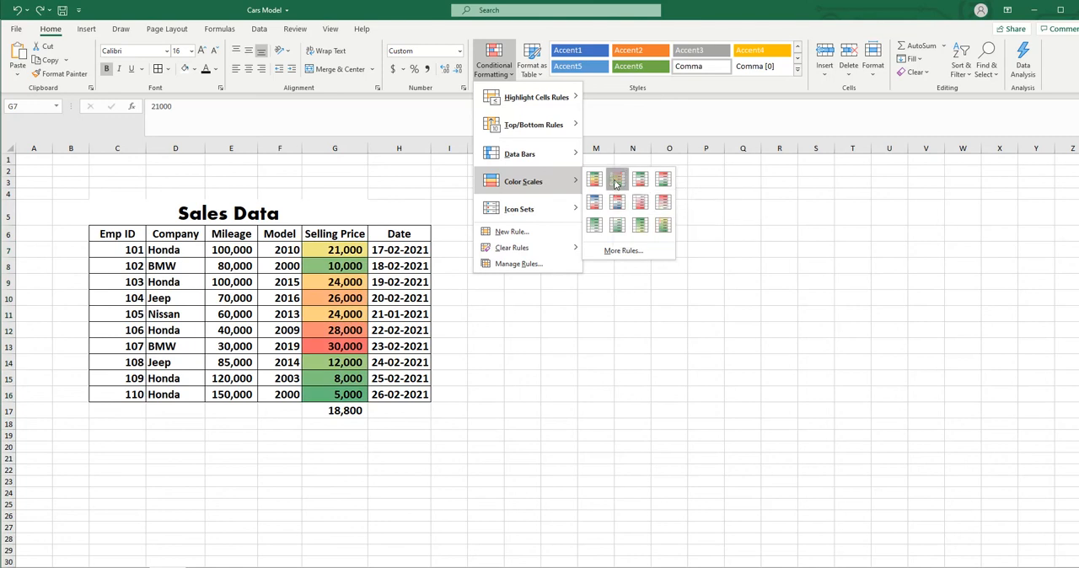
left_click(616, 181)
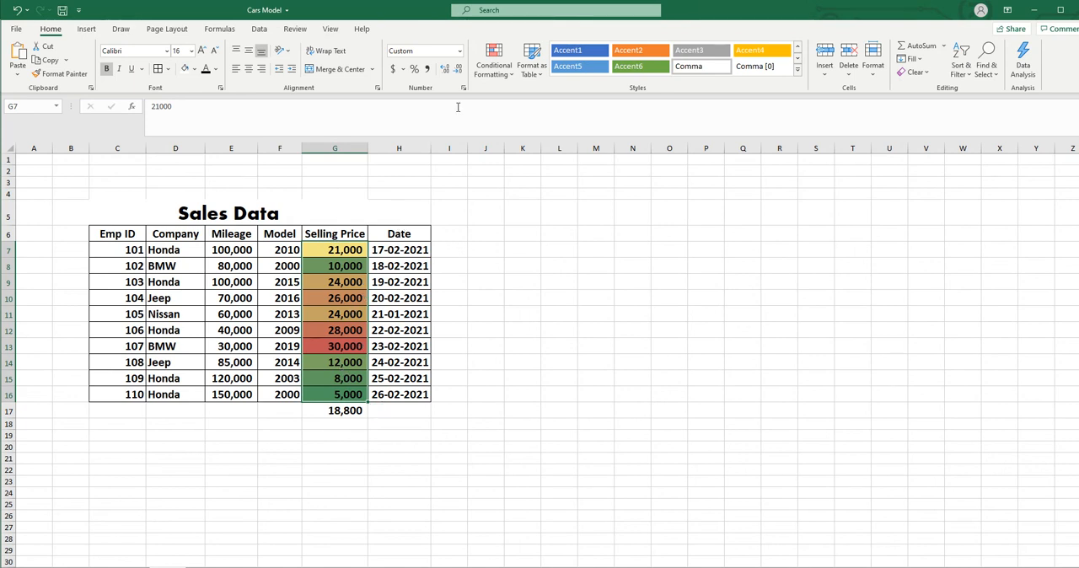
- Preview the Green - Yellow Color Scale and the 3 Arrows (Colored) icon set on the Selling Price values without applying them
left_click(494, 67)
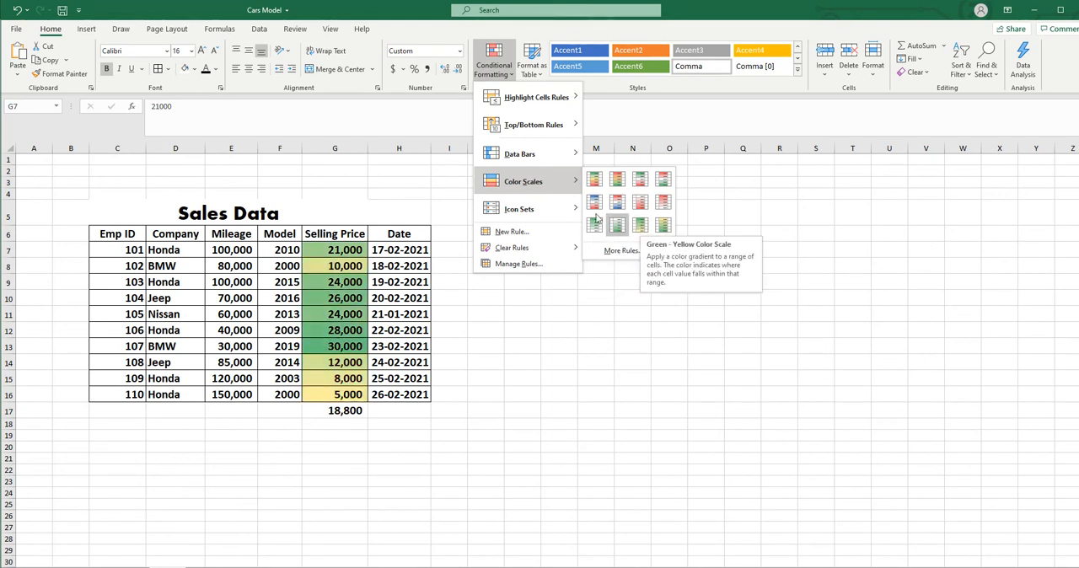
mouse_move(566, 210)
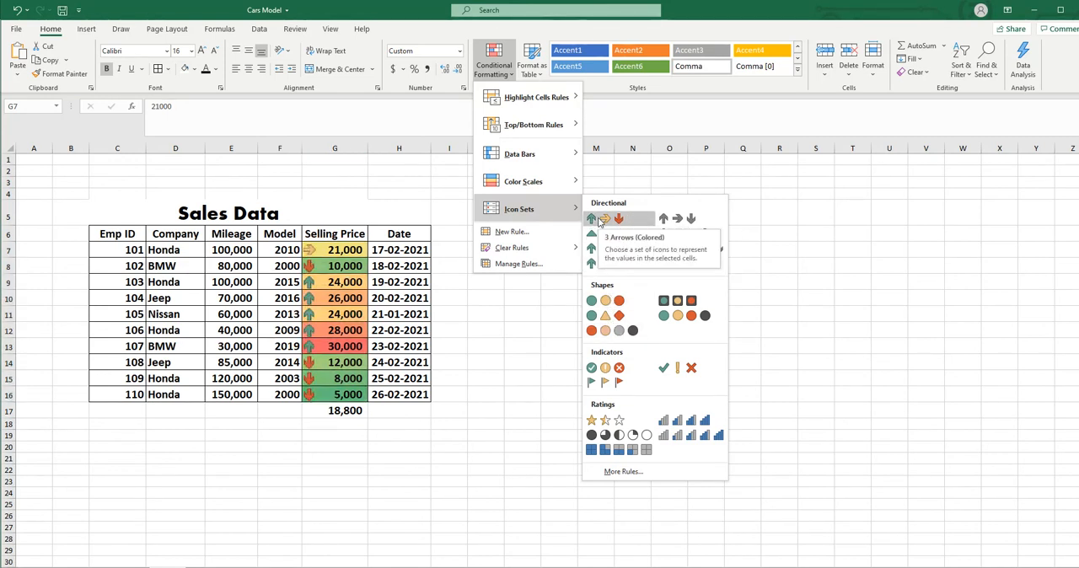
left_click(409, 485)
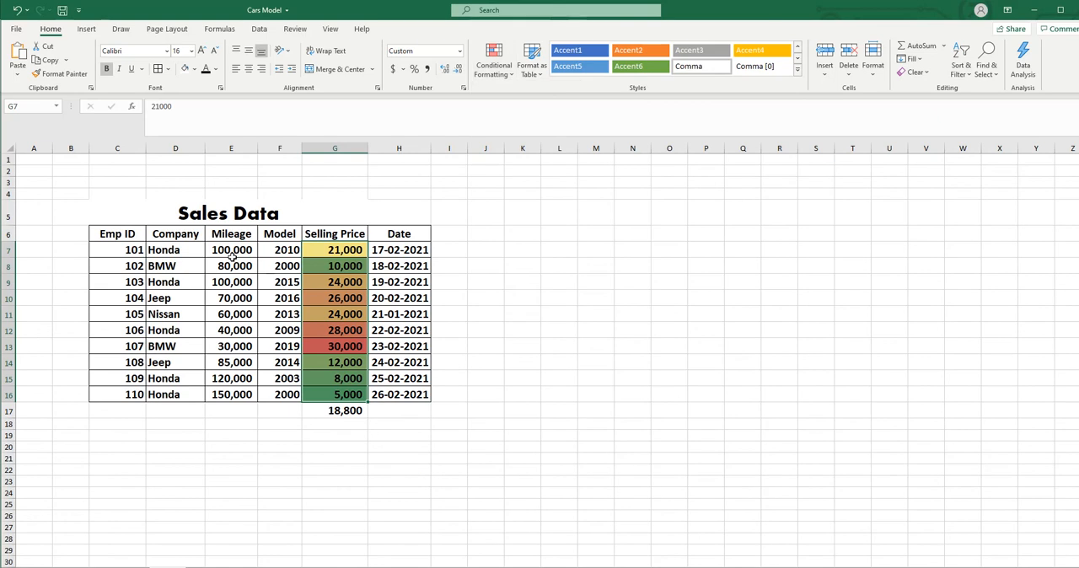
- Apply the directional 3 Triangles icon set to the Mileage values and autofit the Mileage column's width
left_click_drag(231, 251, 231, 395)
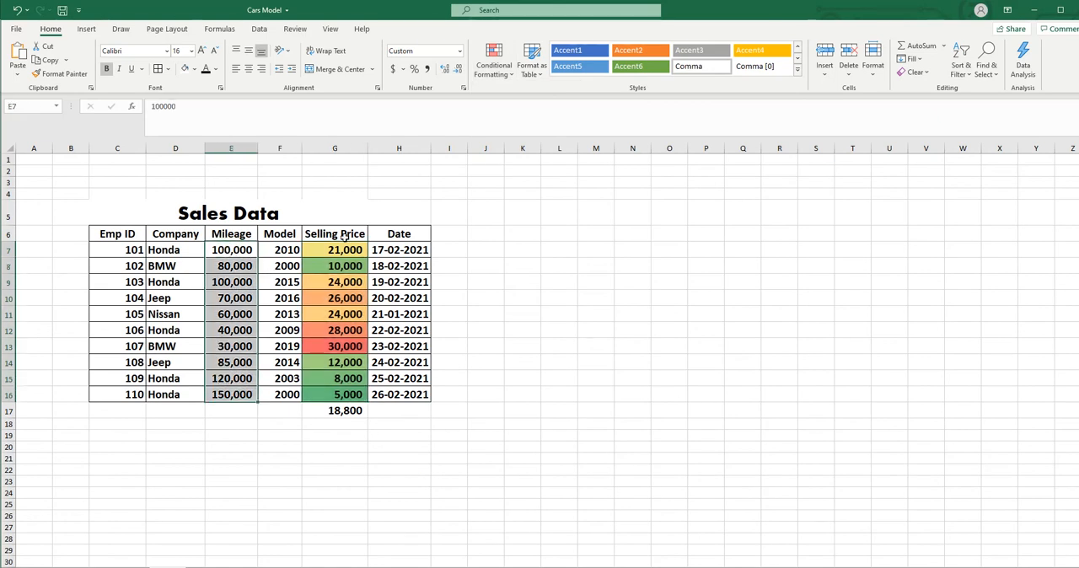
left_click(495, 64)
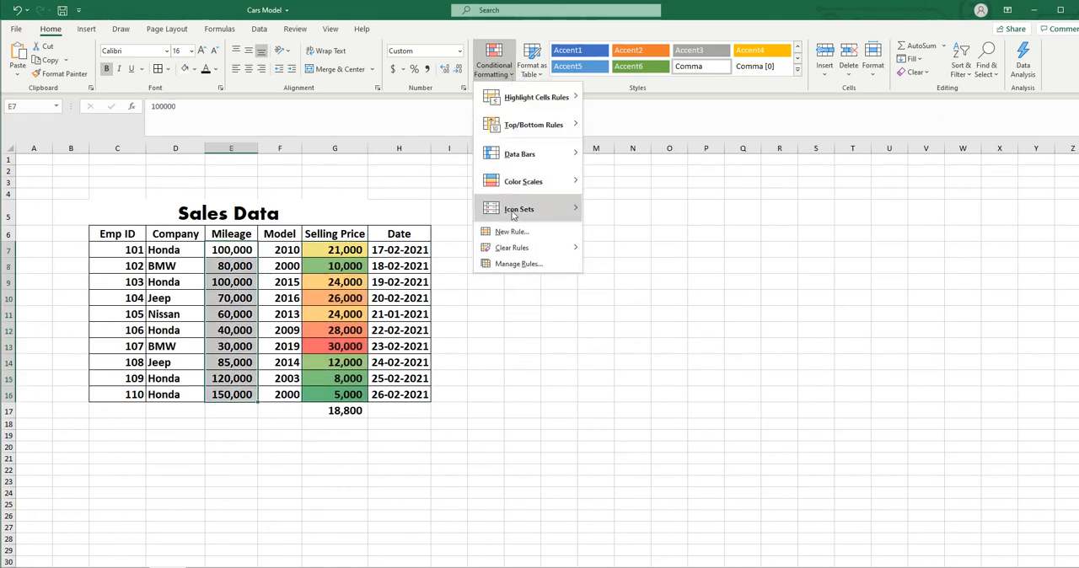
mouse_move(516, 213)
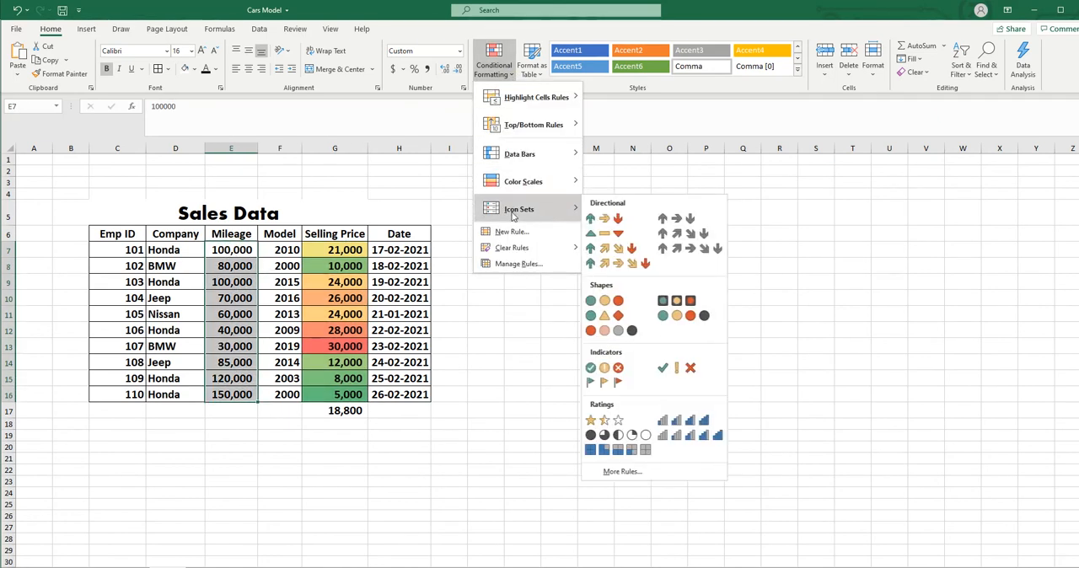
left_click(608, 237)
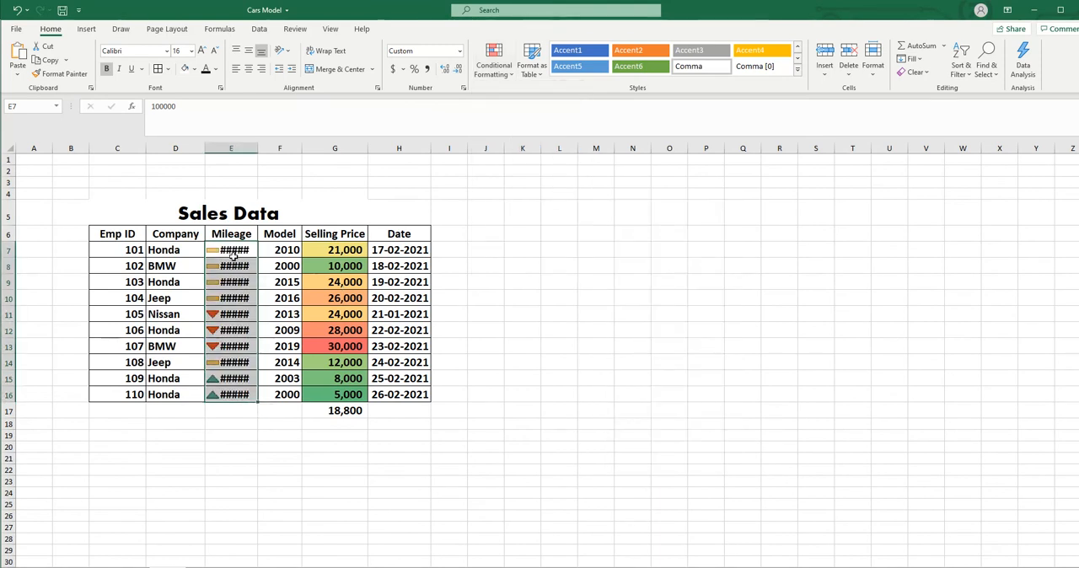
double_click(257, 147)
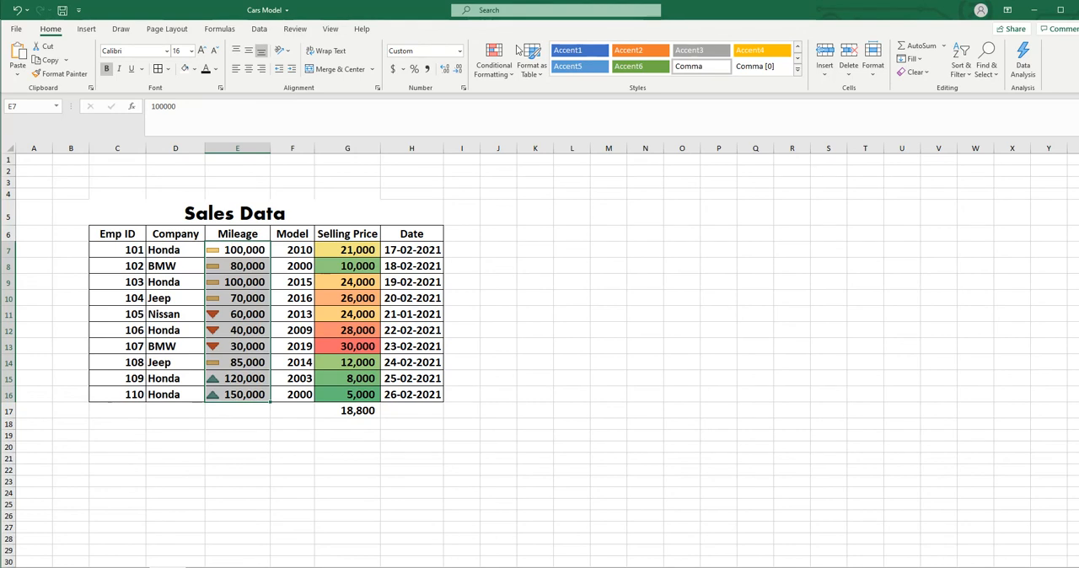
- Preview other icon sets, including 3 Signs, on the Mileage values without applying them
left_click(511, 74)
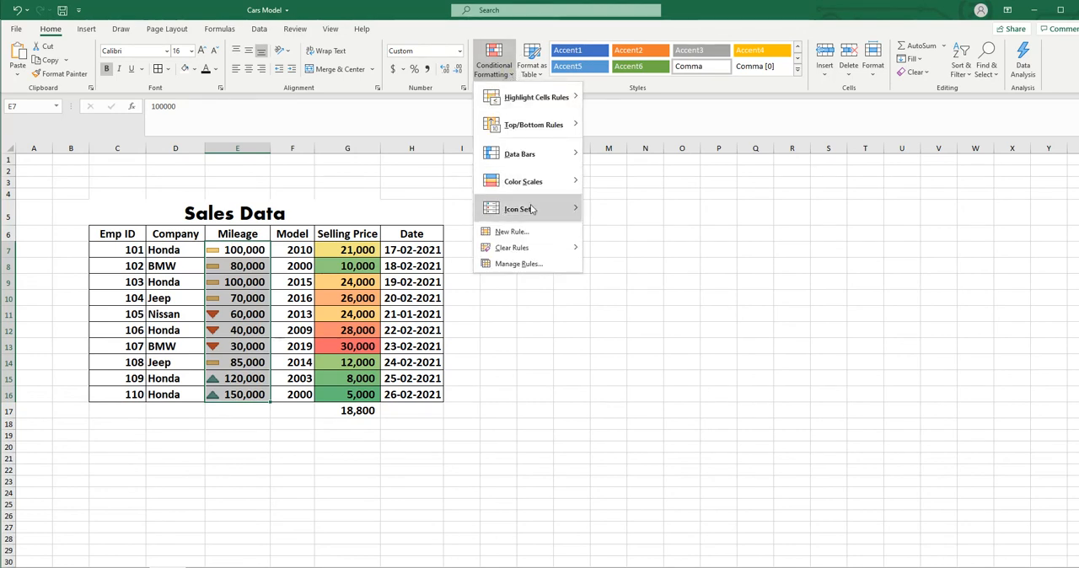
mouse_move(531, 209)
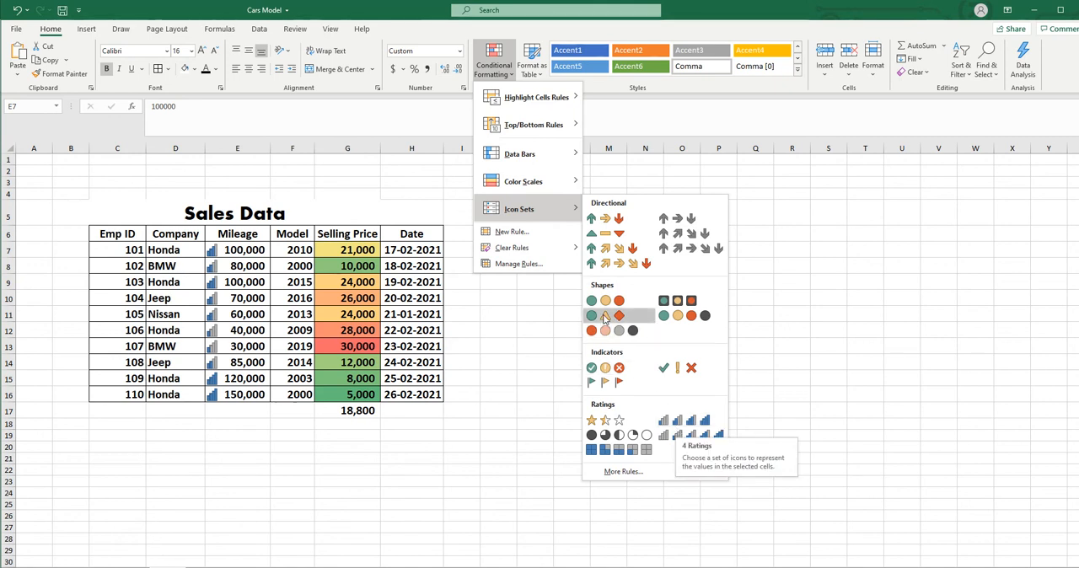
left_click(797, 325)
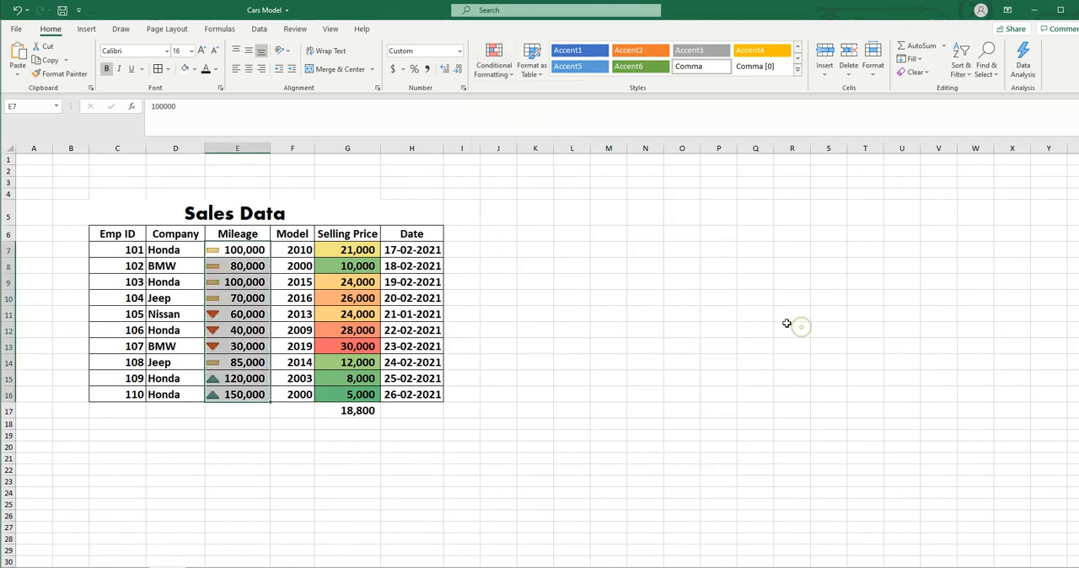
- Clear the conditional formatting rules from the entire sheet and deselect the Mileage values
left_click(512, 74)
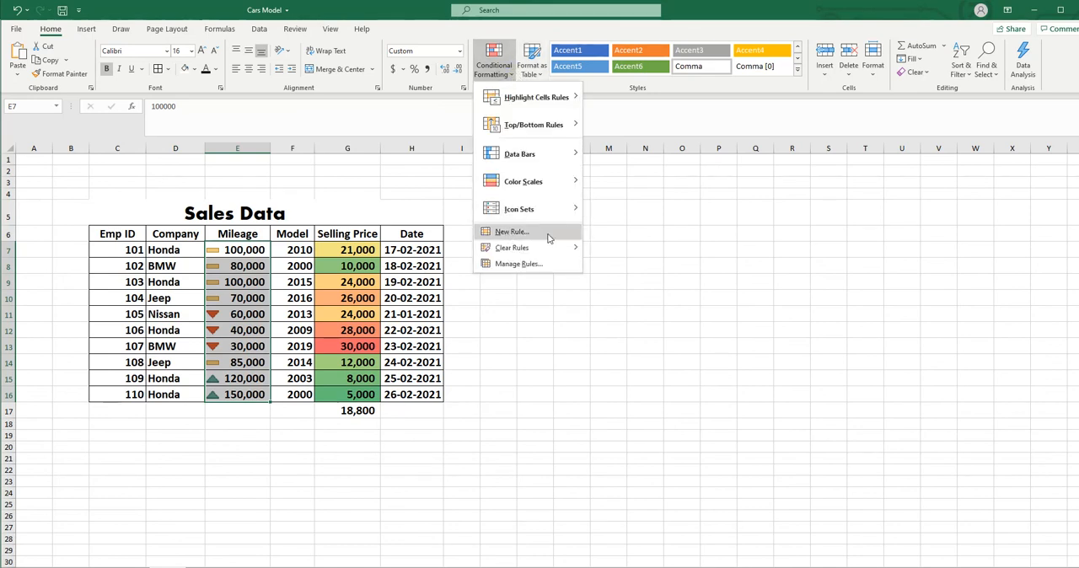
mouse_move(577, 255)
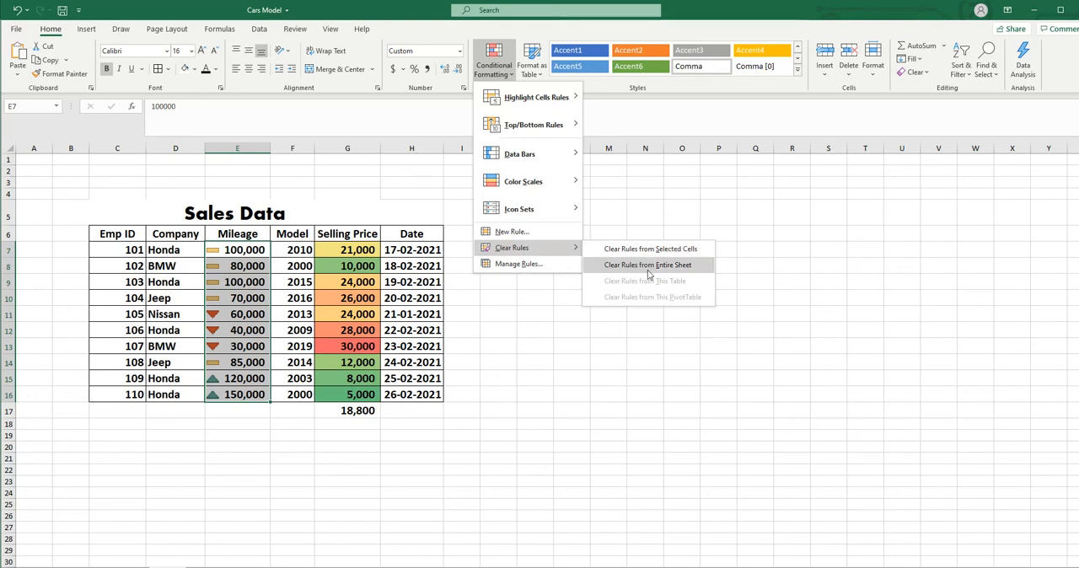
left_click(689, 267)
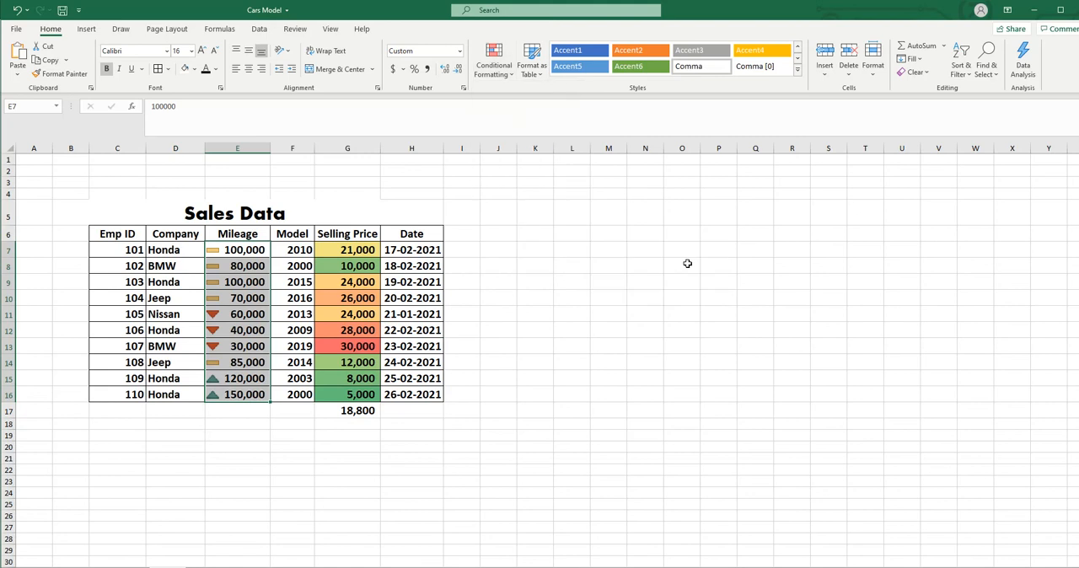
left_click(698, 350)
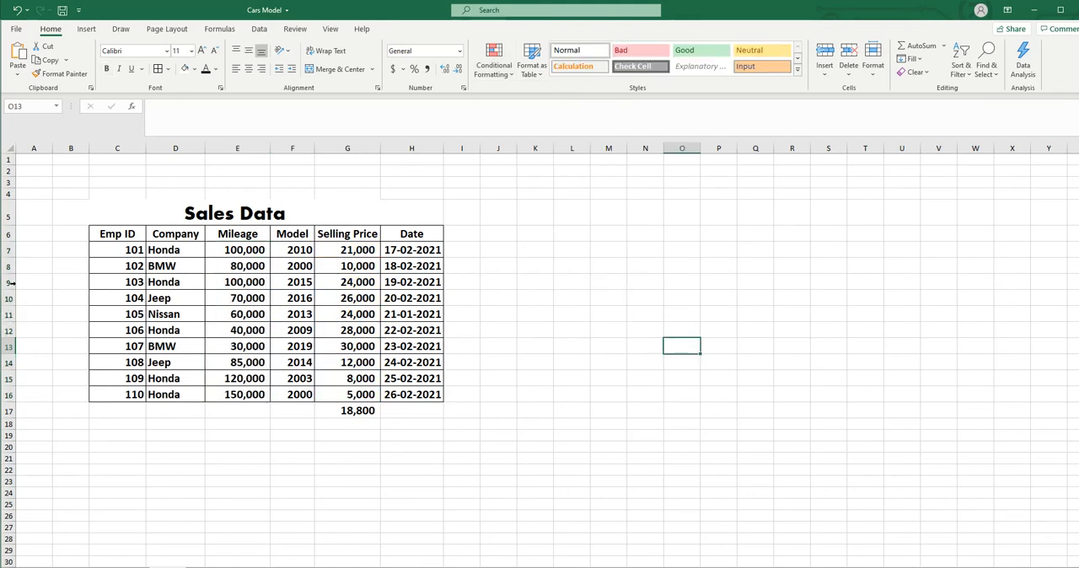